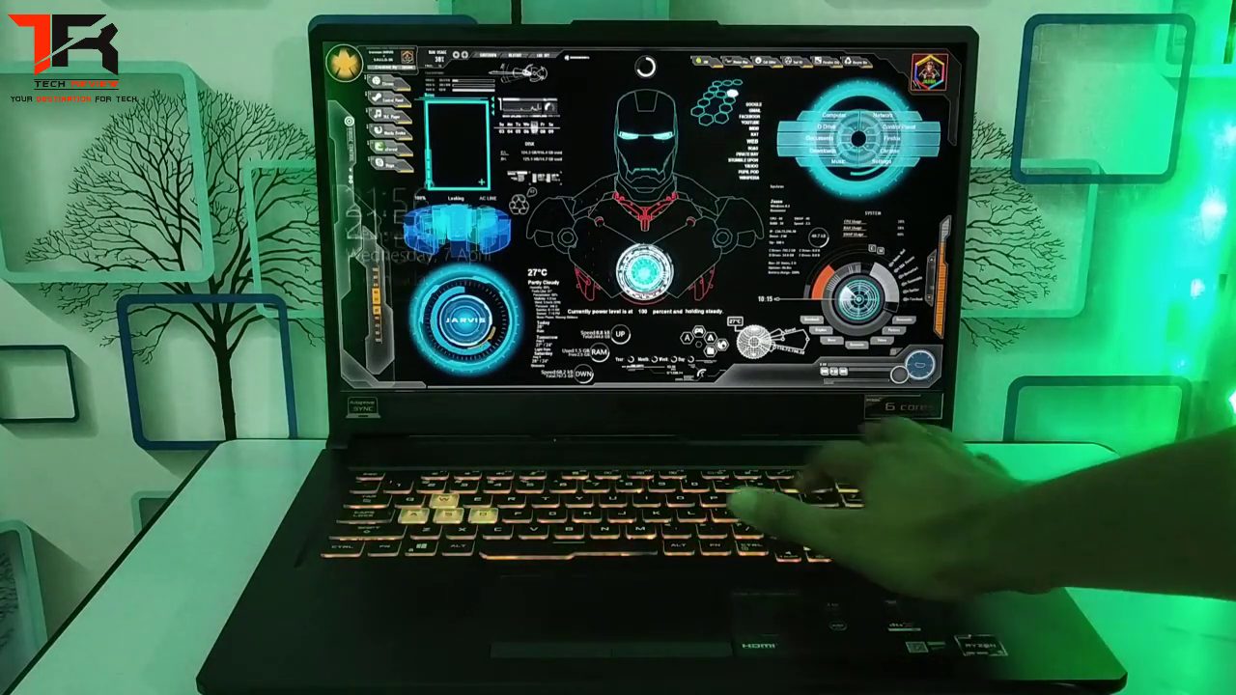
key("space")
type("*****")
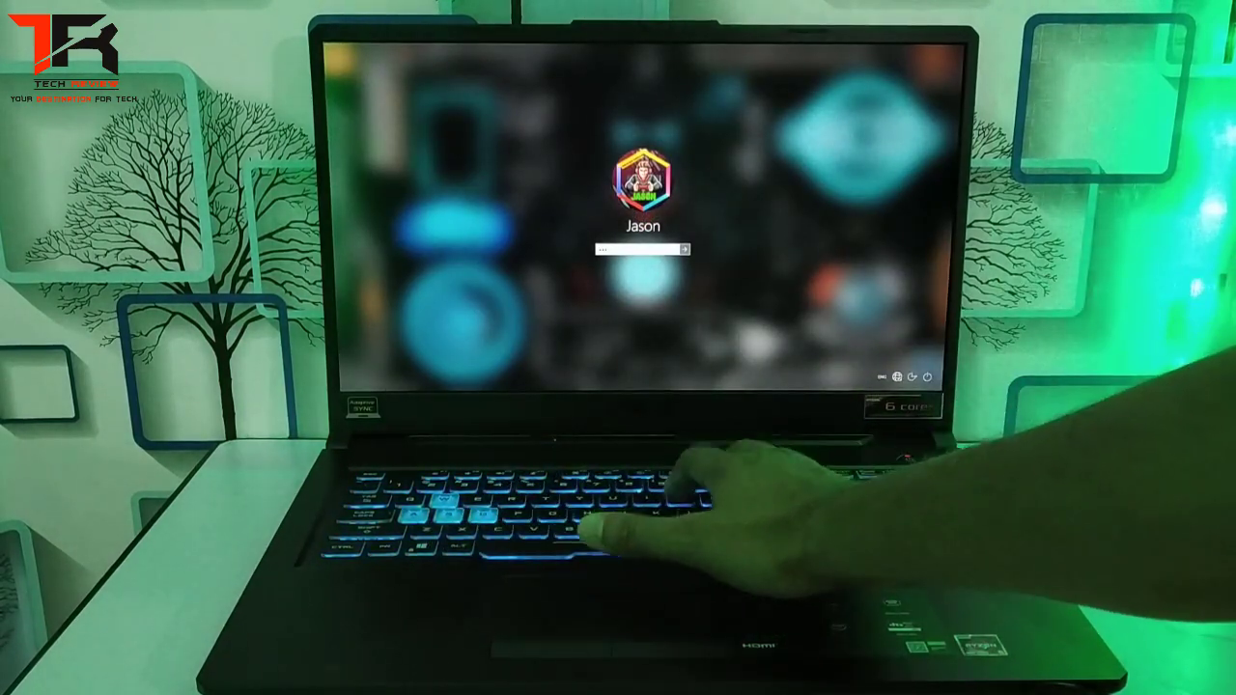
key("Return")
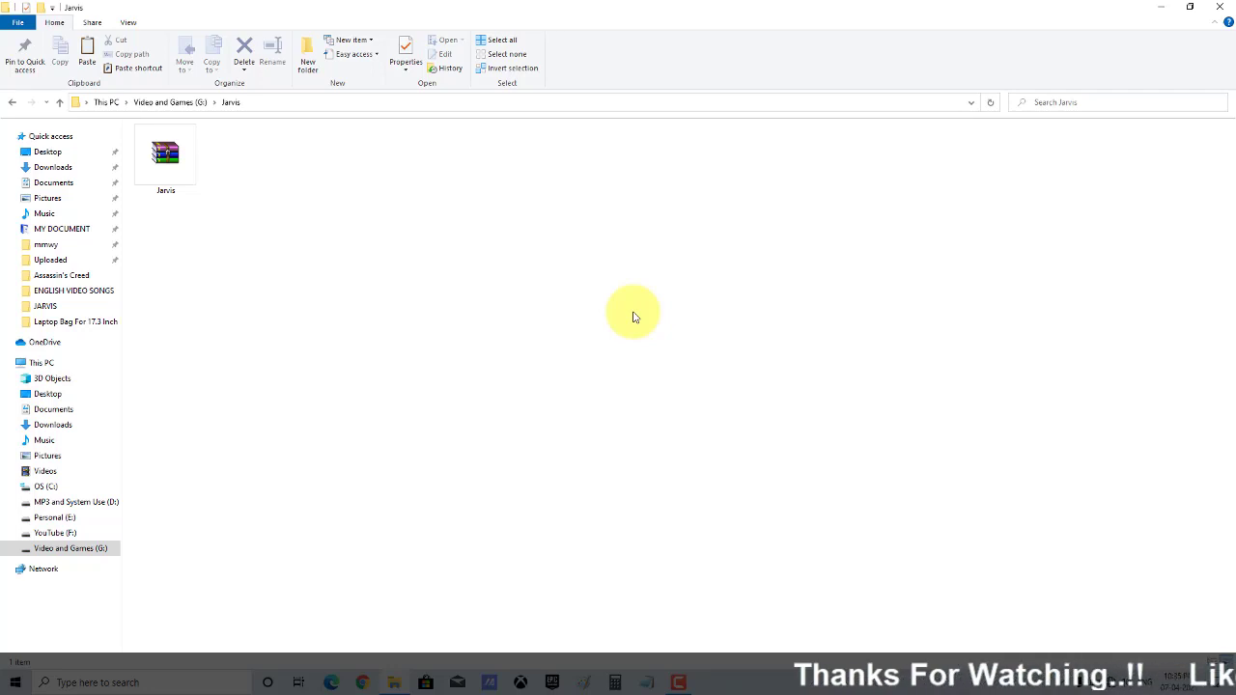
Extract the contents of the Jarvis archive directly into its current folder
double_click(159, 152)
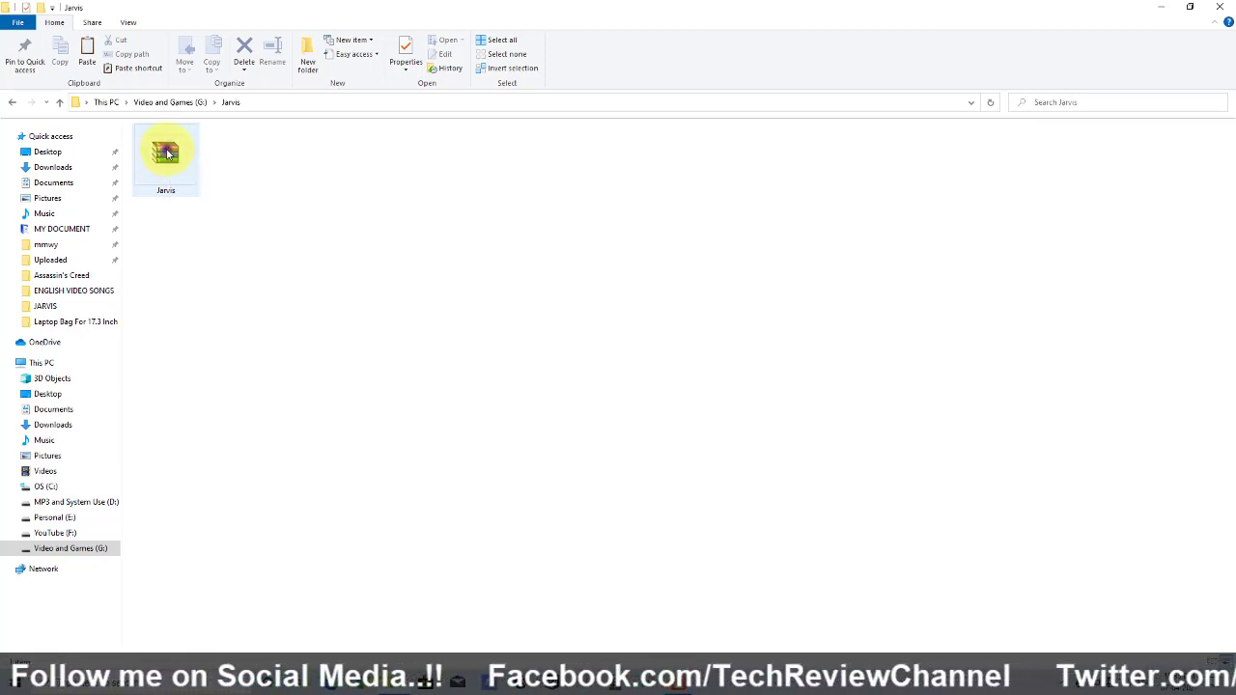
right_click(169, 153)
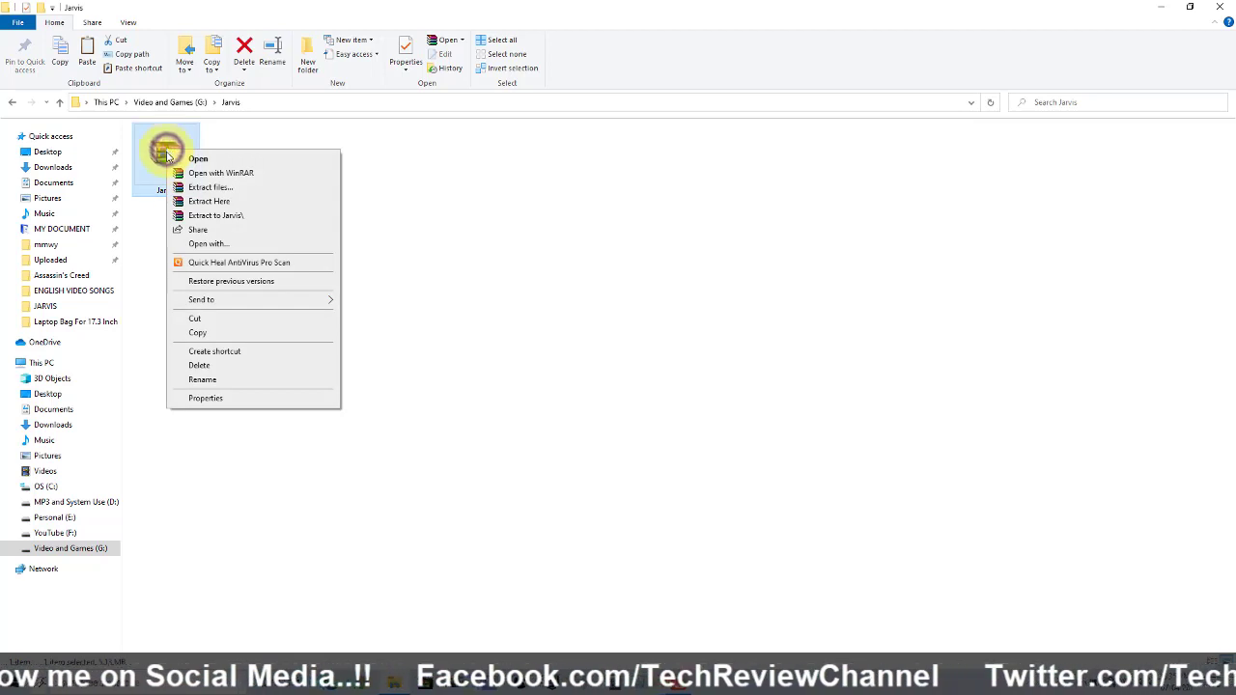
left_click(204, 201)
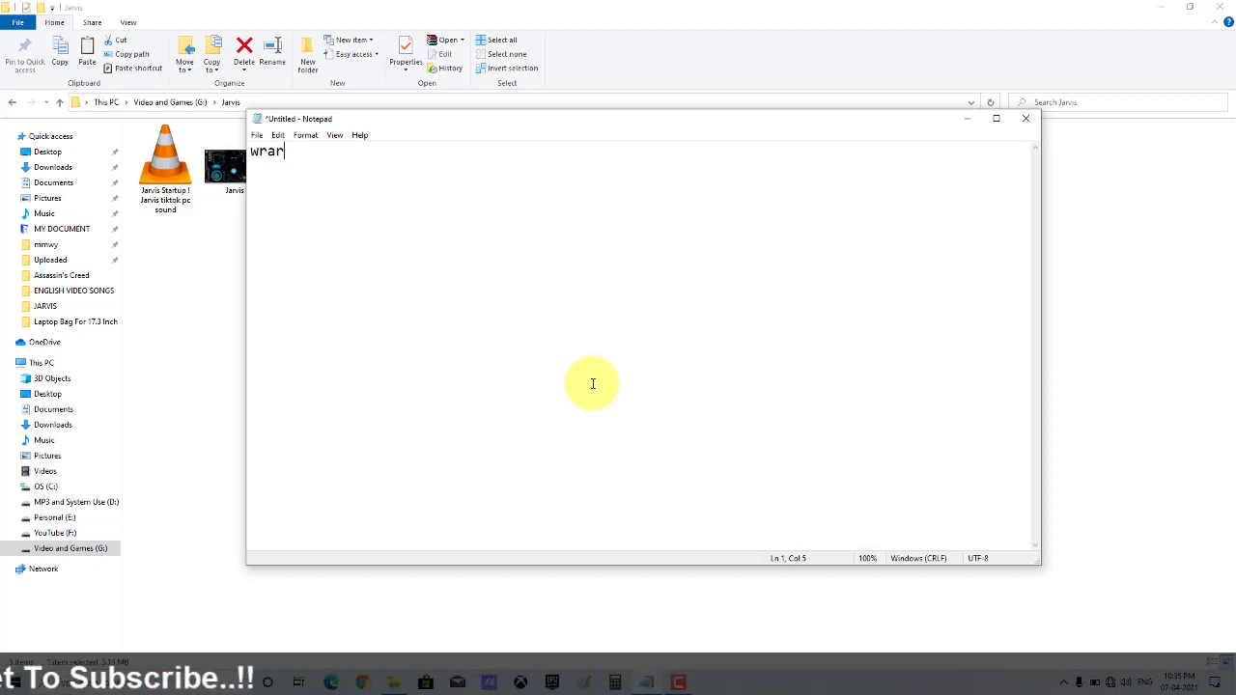
Close the untitled Notepad note without saving it and return to the Jarvis folder
key("alt+F4")
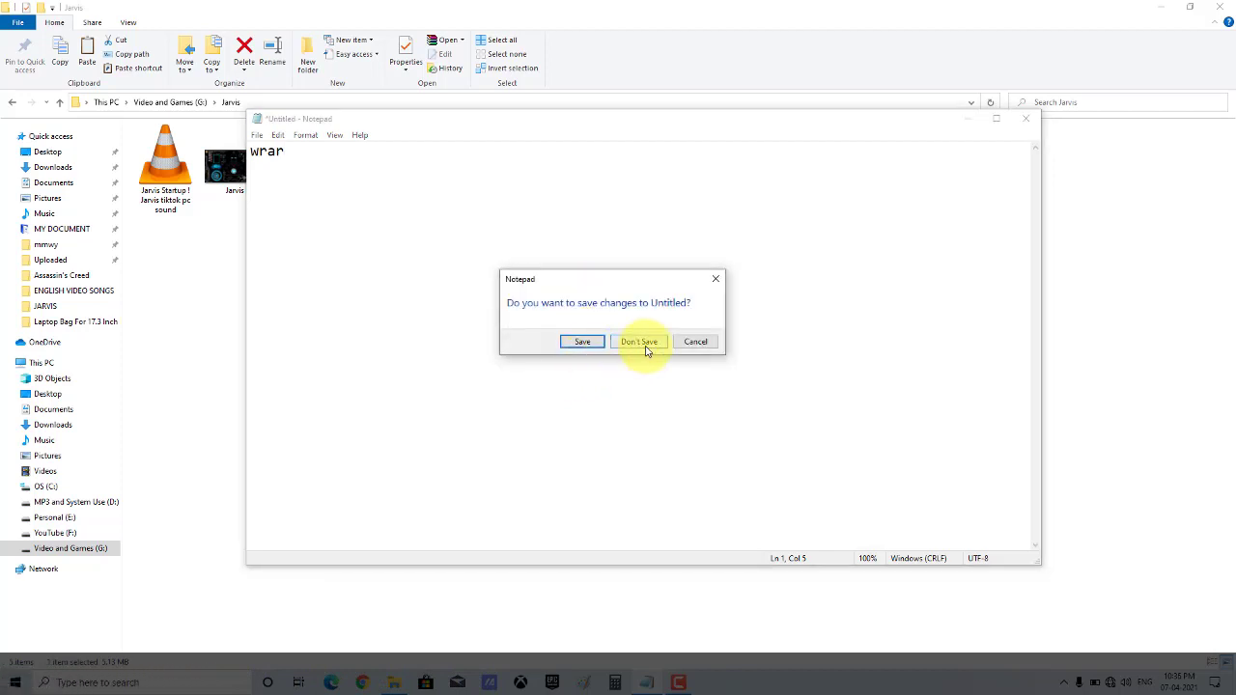
left_click(646, 345)
left_click(397, 294)
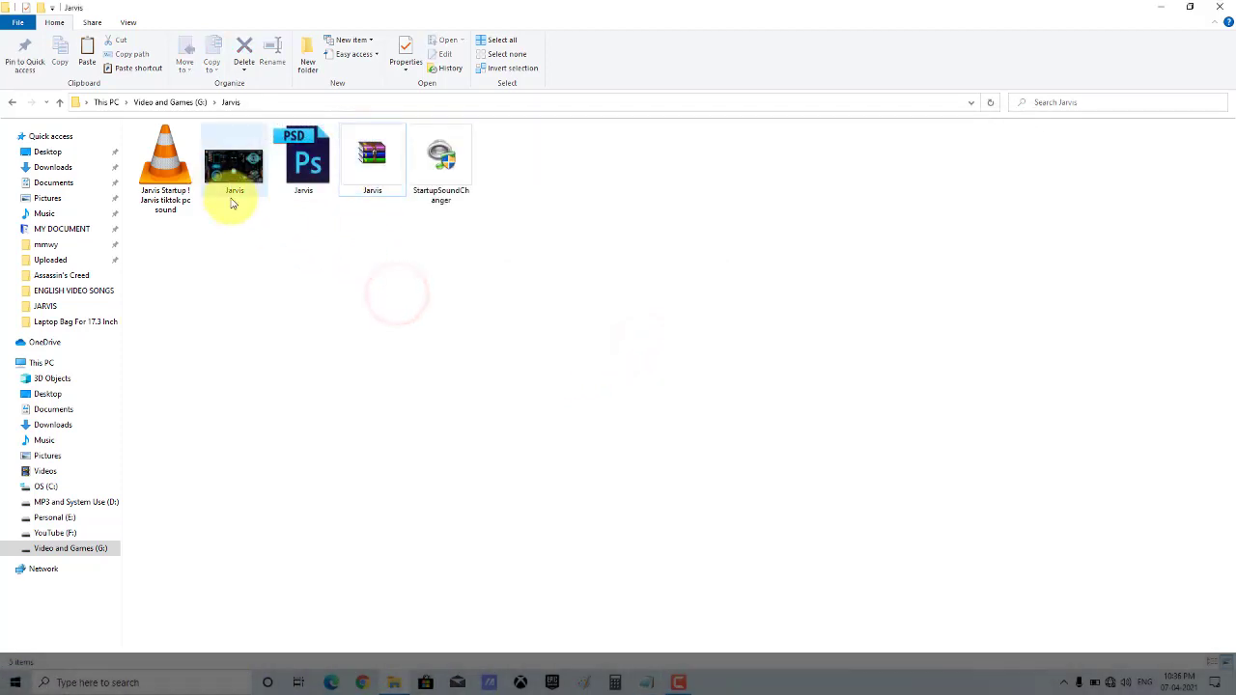
Examine the extracted files in the Jarvis folder: the startup sound, the wallpaper image, the PSD file and StartupSoundChanger
left_click(164, 192)
left_click(232, 182)
left_click(305, 173)
left_click(440, 181)
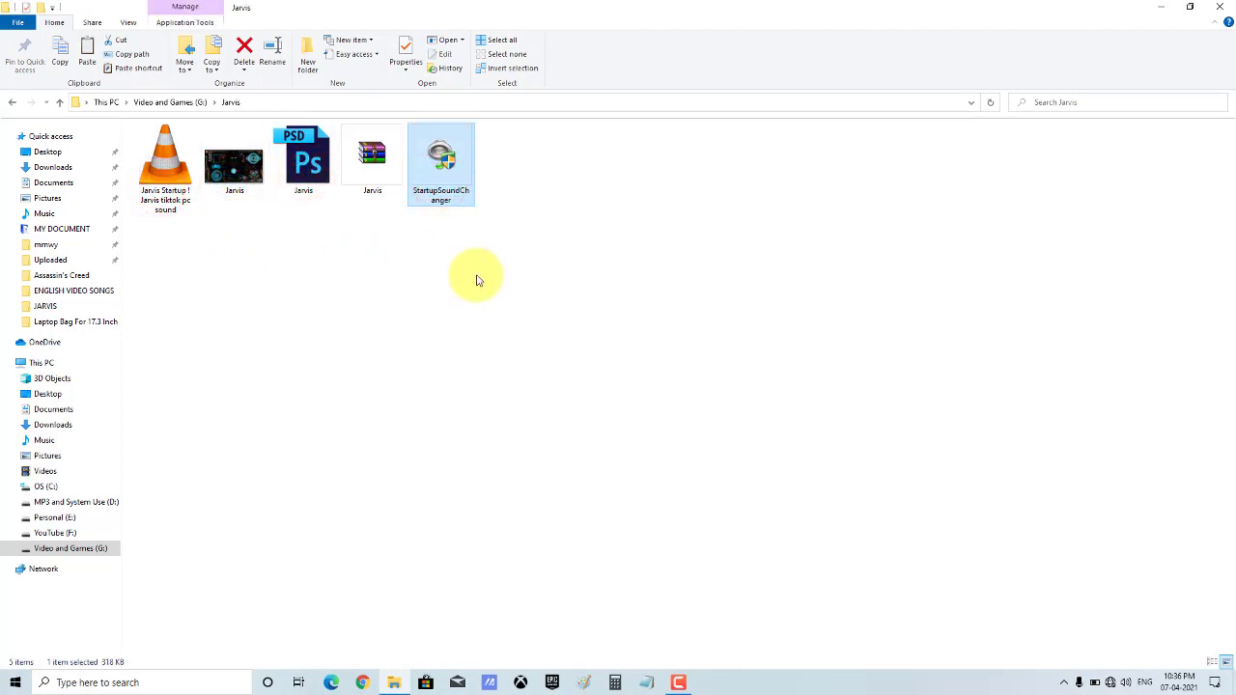
left_click(166, 198)
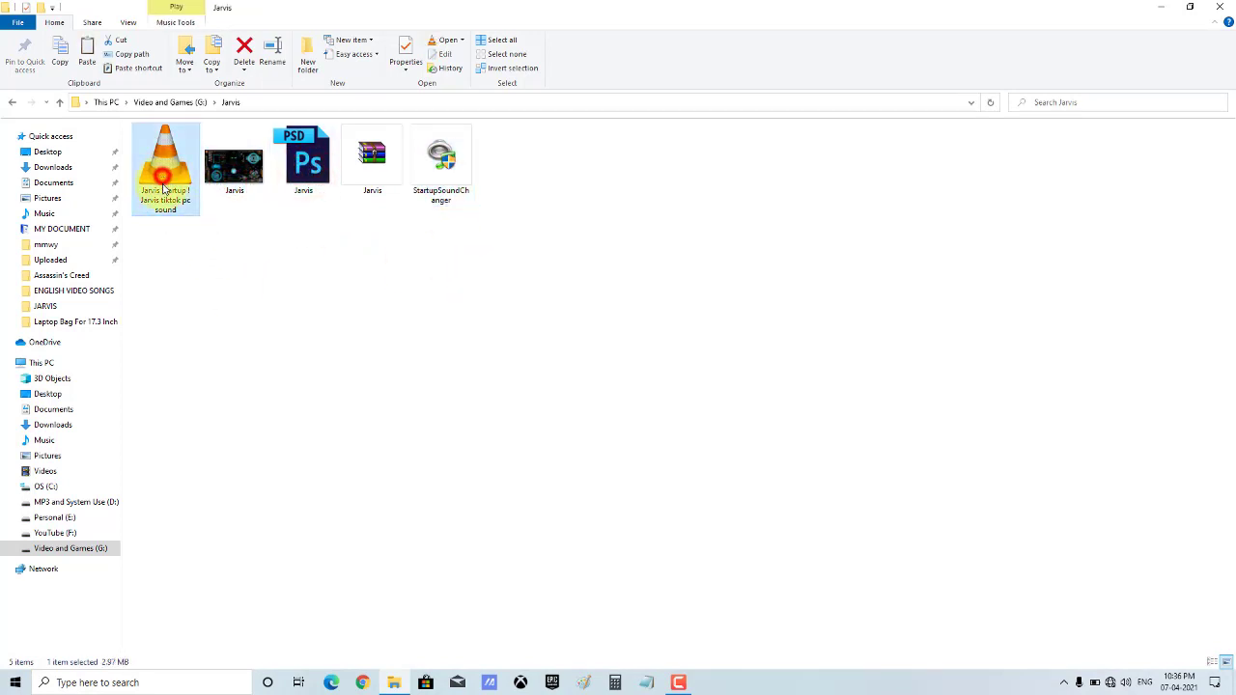
left_click(241, 182)
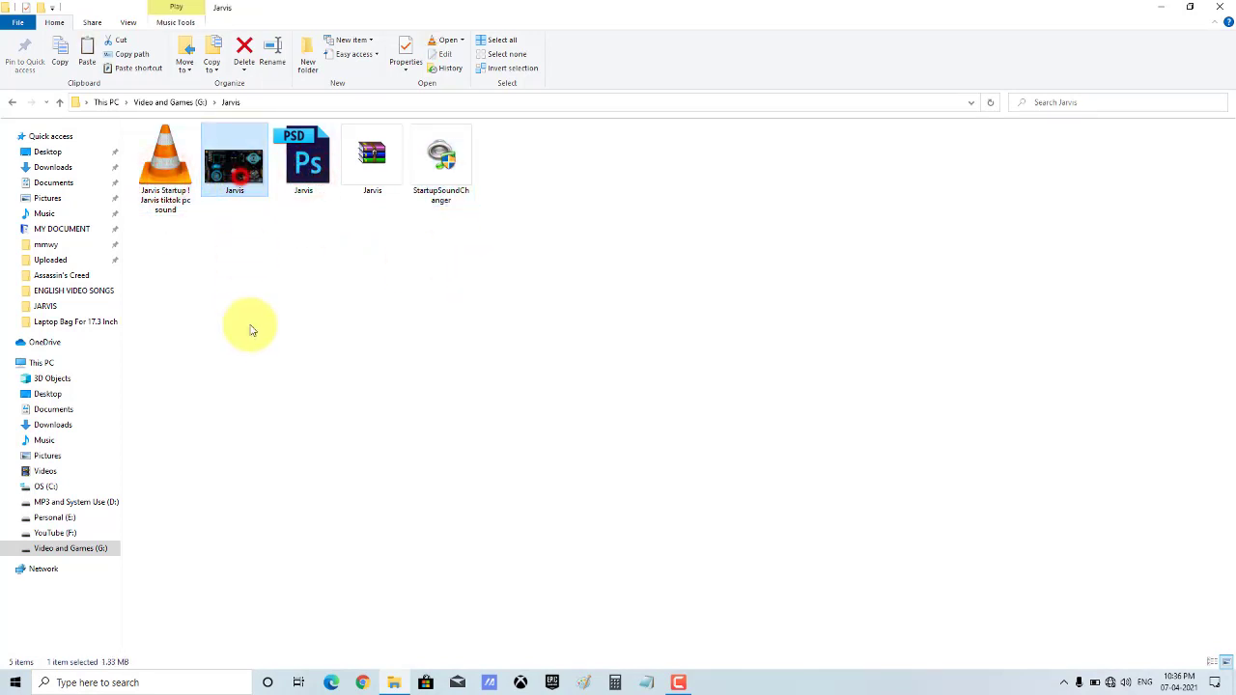
left_click(298, 179)
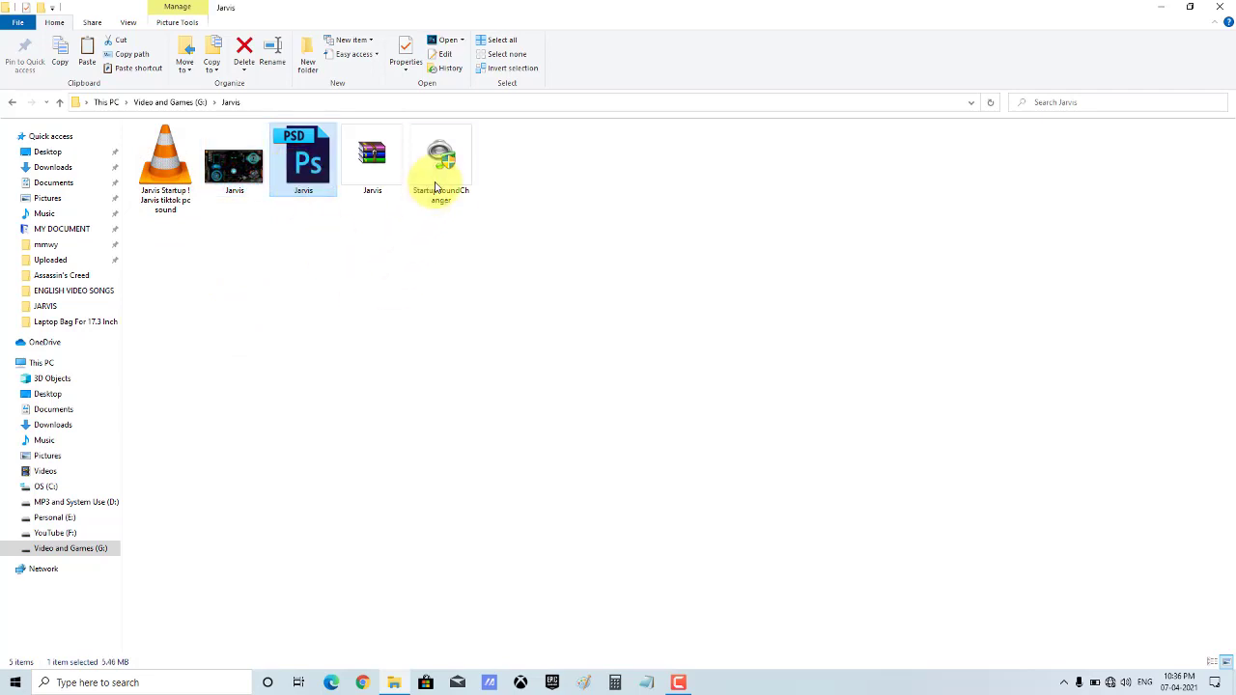
left_click(442, 188)
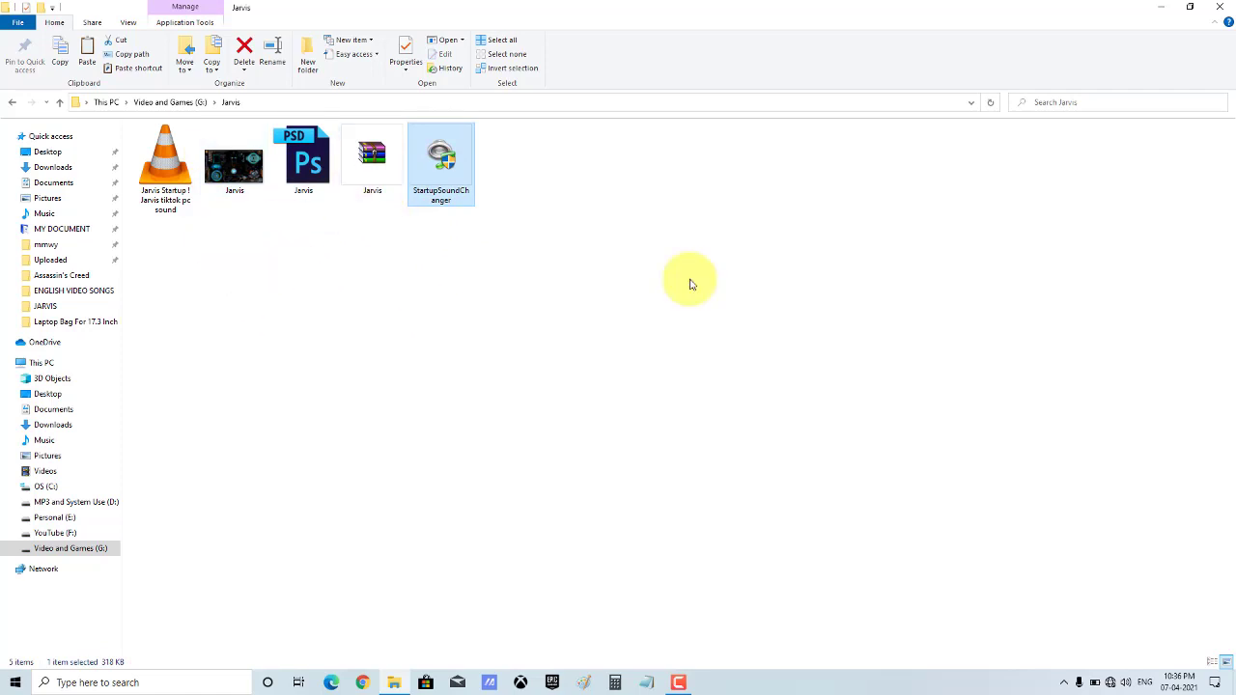
Minimize the Jarvis folder and open the system sound scheme settings through the Control Panel
left_click(1162, 8)
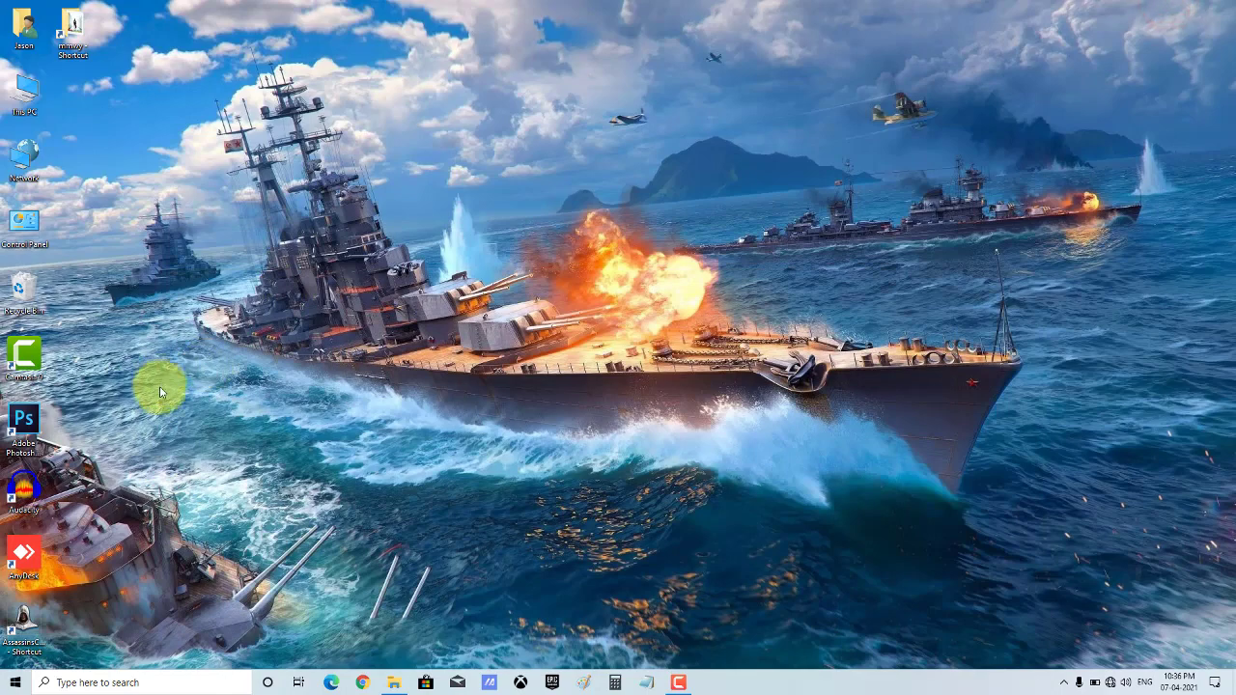
double_click(41, 232)
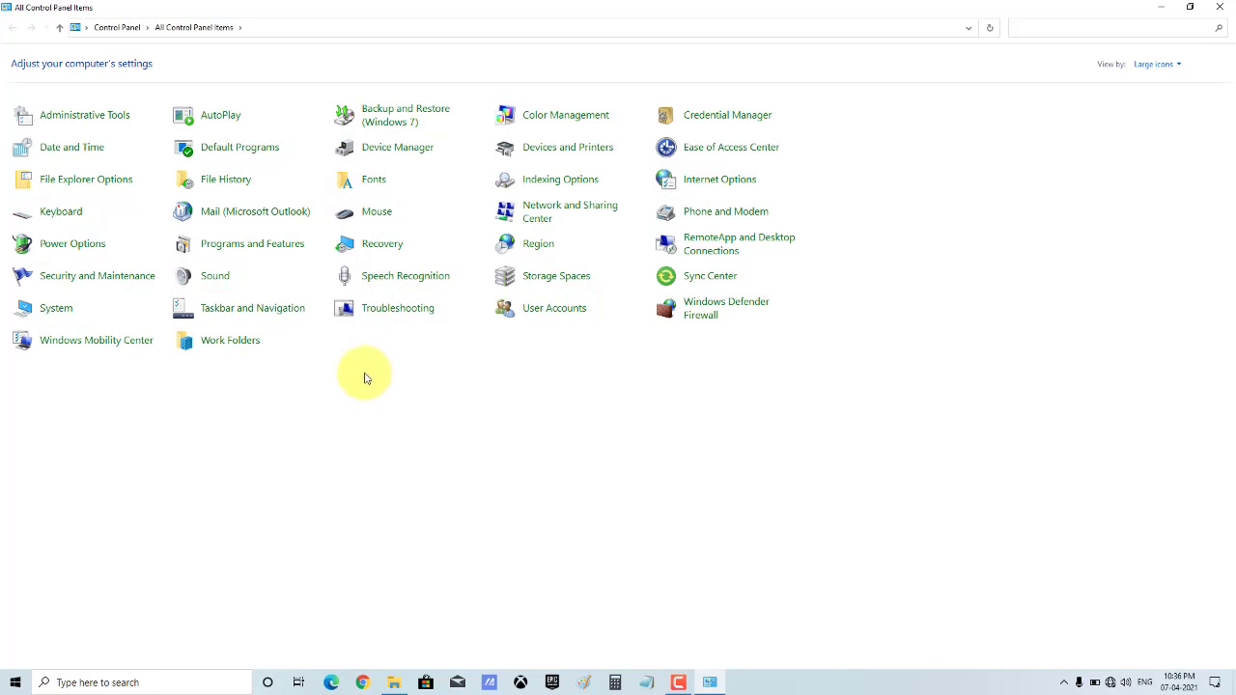
left_click(214, 280)
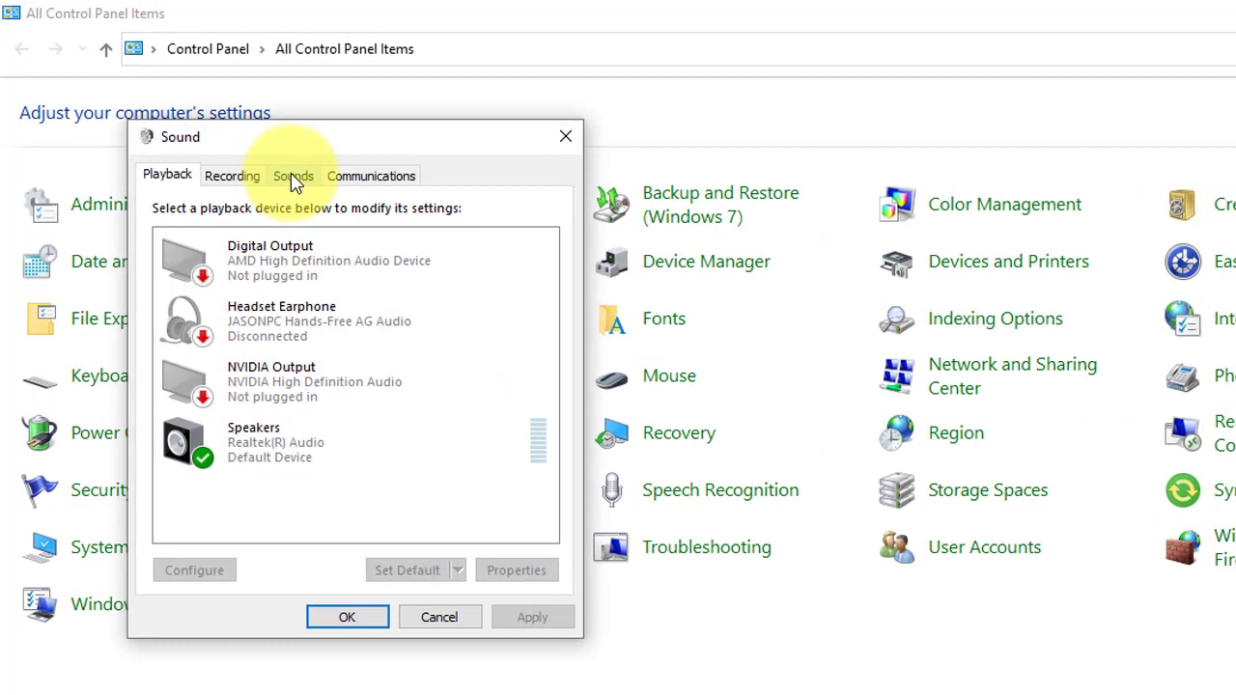
left_click(294, 178)
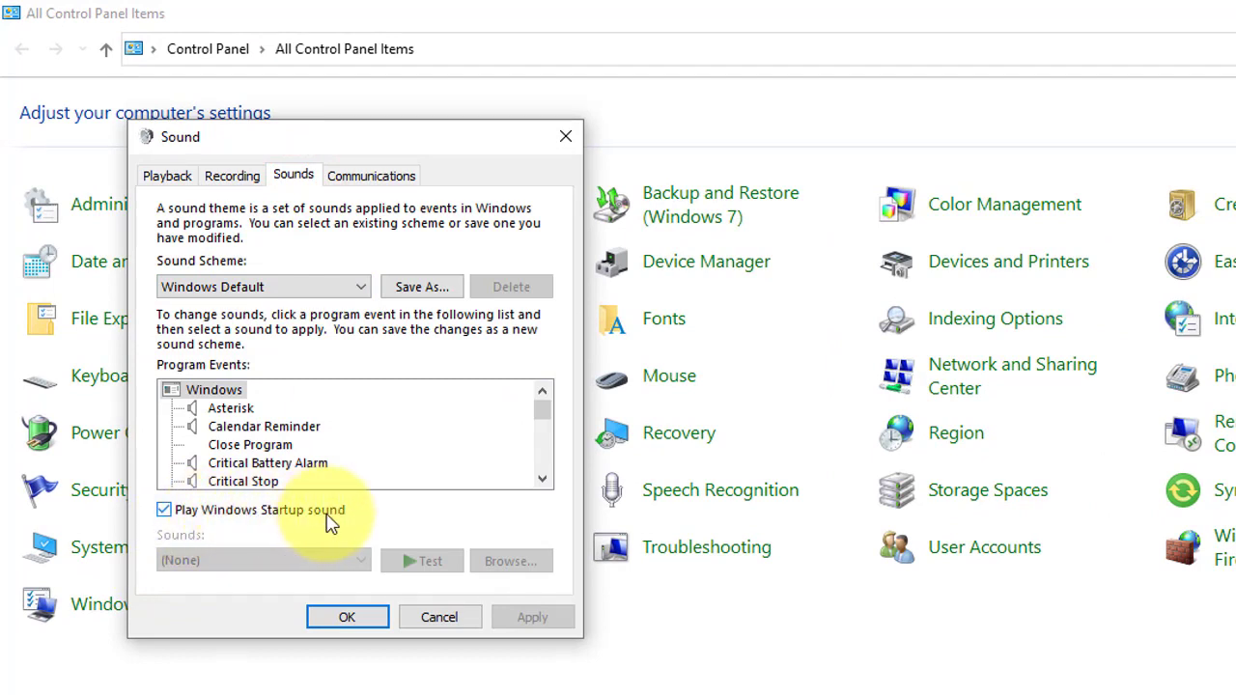
Make sure Play Windows Startup sound is enabled, apply the sound settings and close the Control Panel
left_click(171, 509)
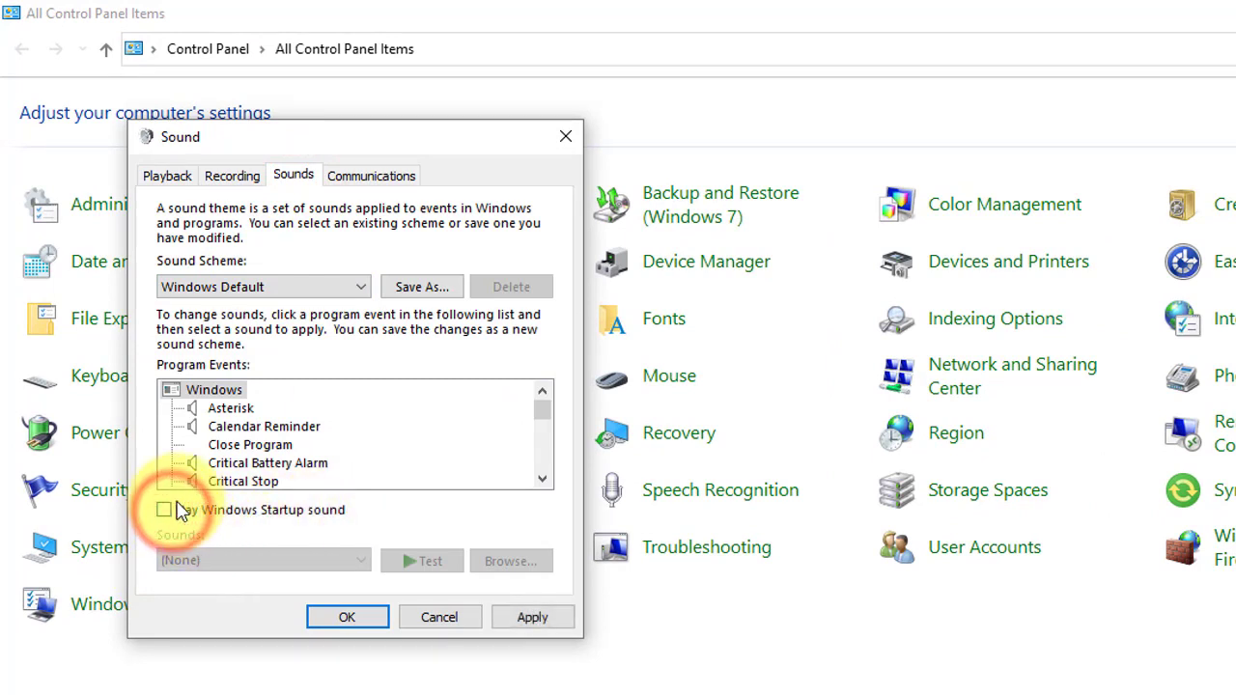
left_click(177, 510)
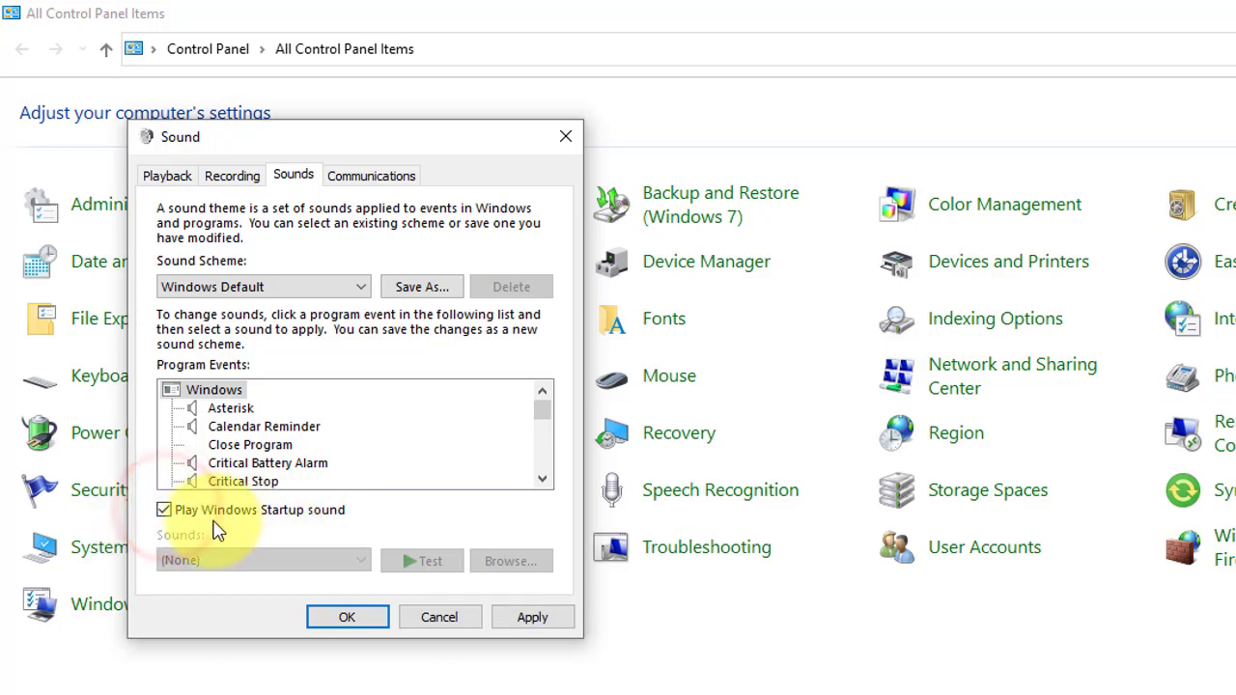
left_click(510, 625)
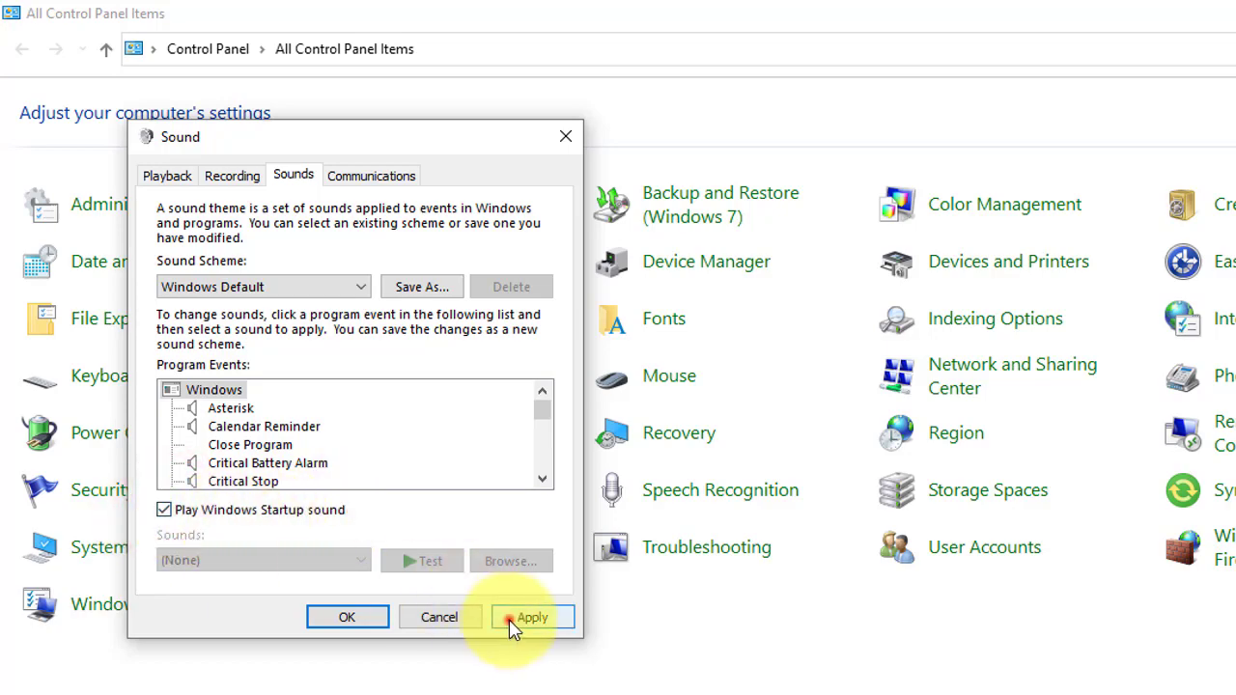
left_click(348, 623)
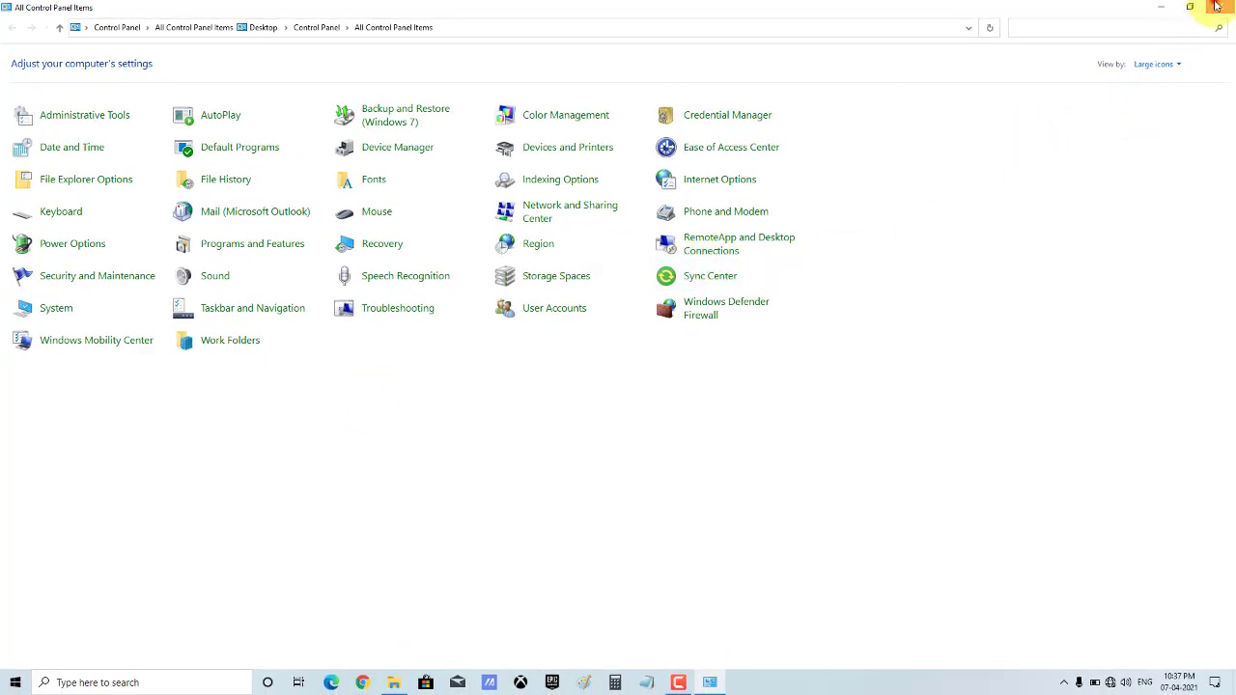
left_click(1217, 6)
Return to the Jarvis folder and view the wallpaper image Jarvis.png, closing it when done
left_click(392, 682)
left_click(355, 271)
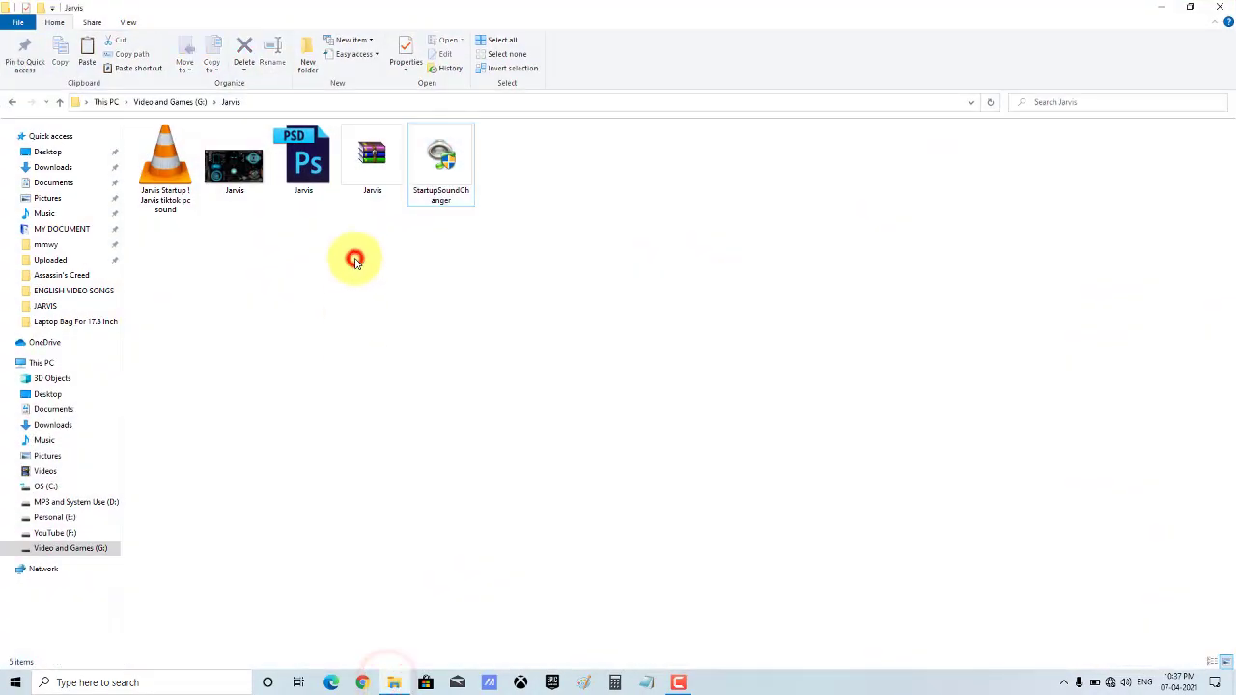
double_click(227, 162)
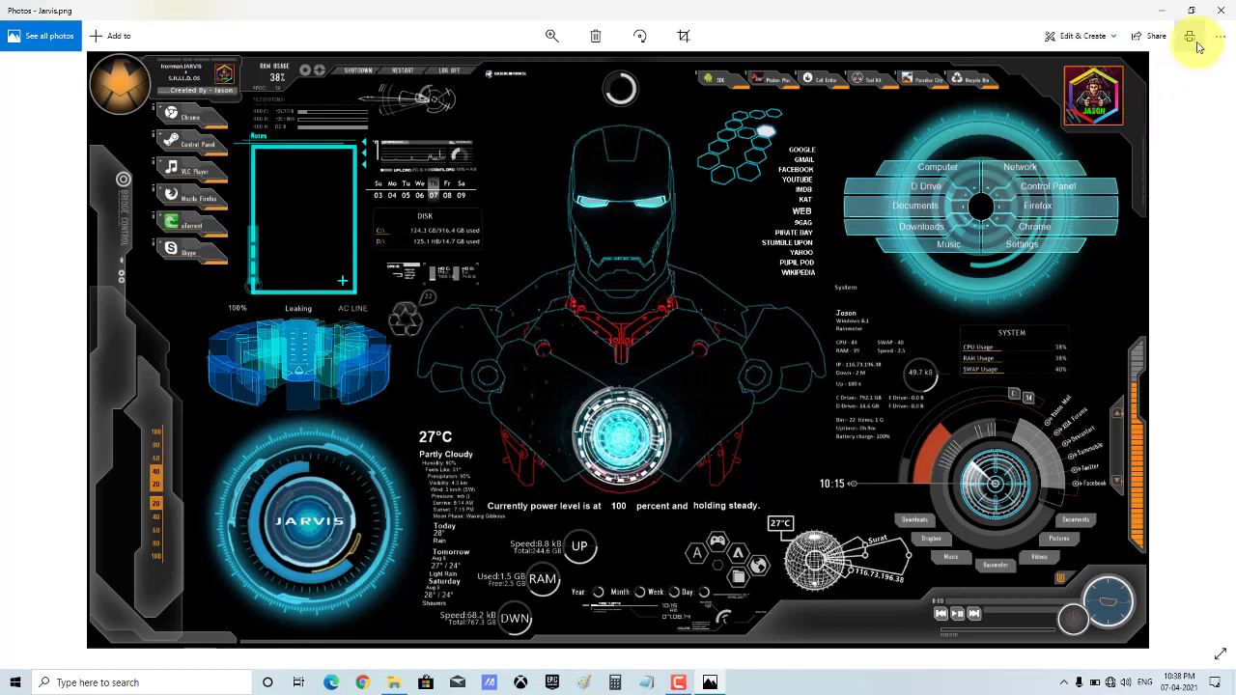
left_click(1217, 11)
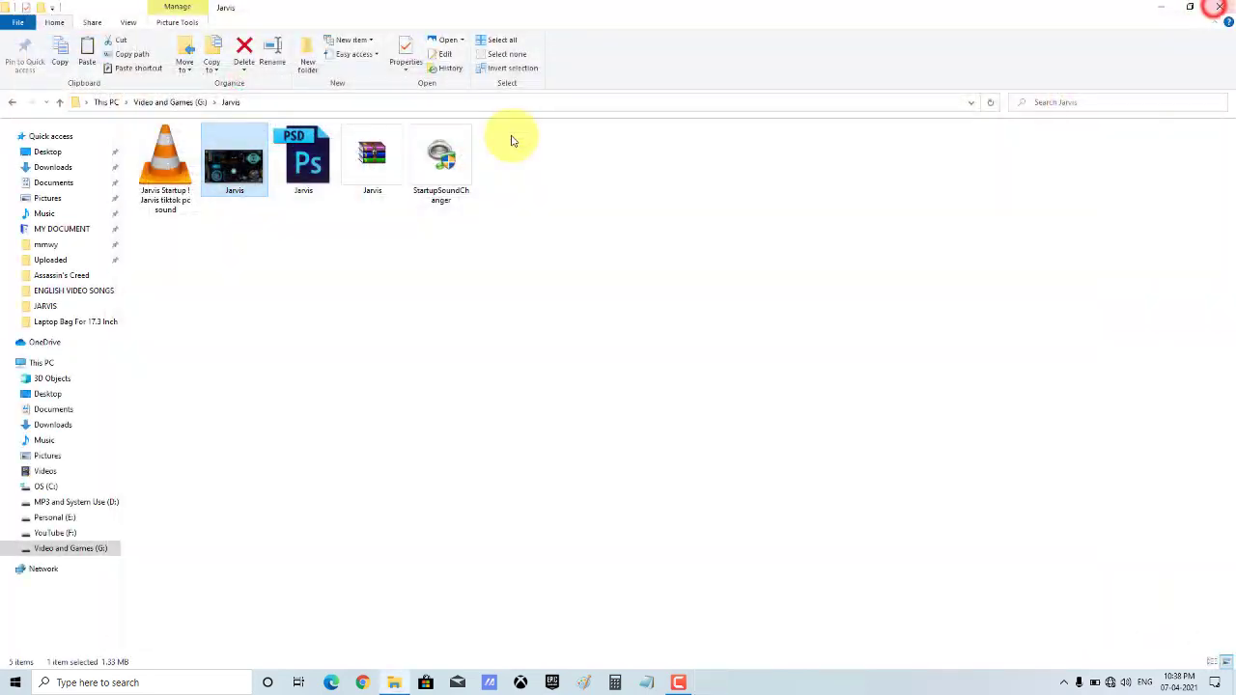
Open the Jarvis PSD file in Photoshop and activate the Move tool
left_click(303, 166)
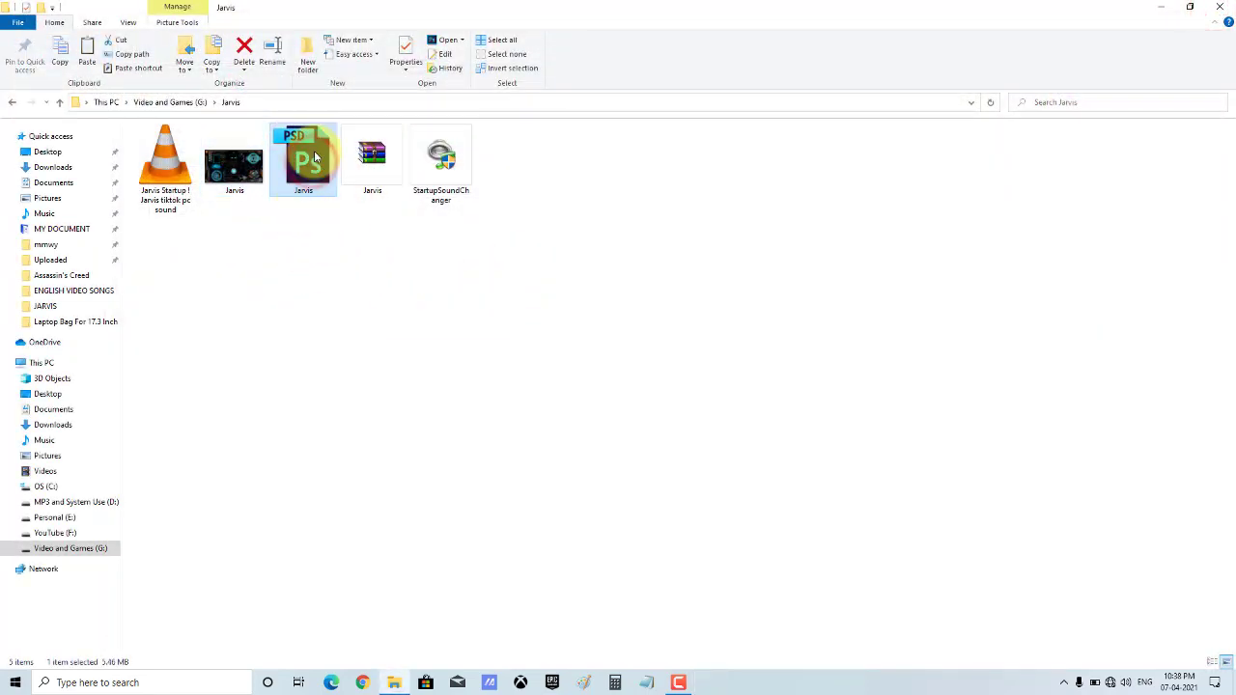
double_click(315, 155)
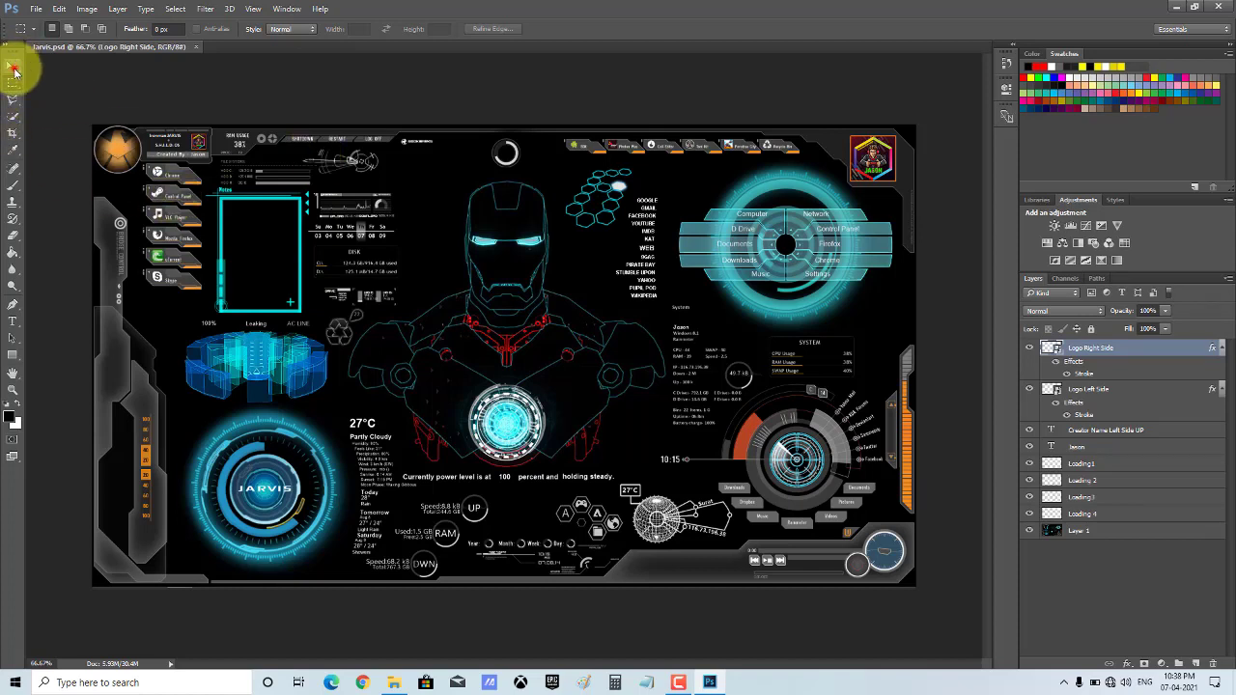
left_click(14, 68)
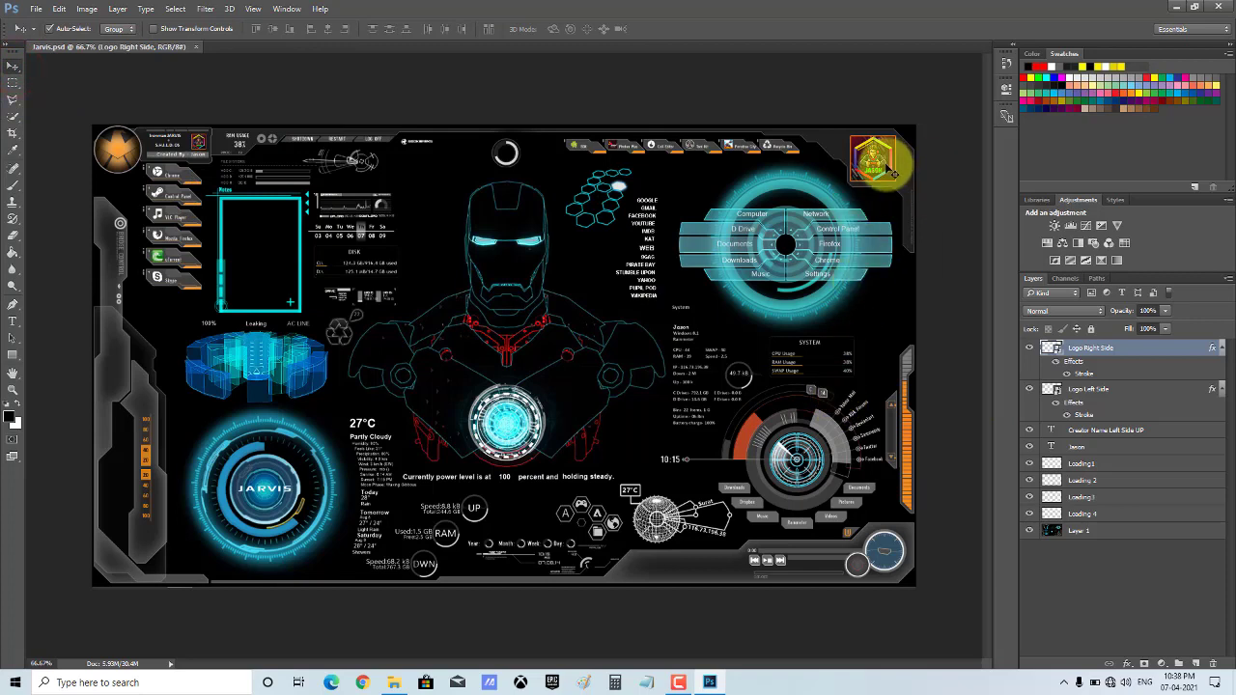
Toggle the visibility of the Logo Right Side and Logo Left Side layers to identify both logos in the wallpaper
left_click(1029, 346)
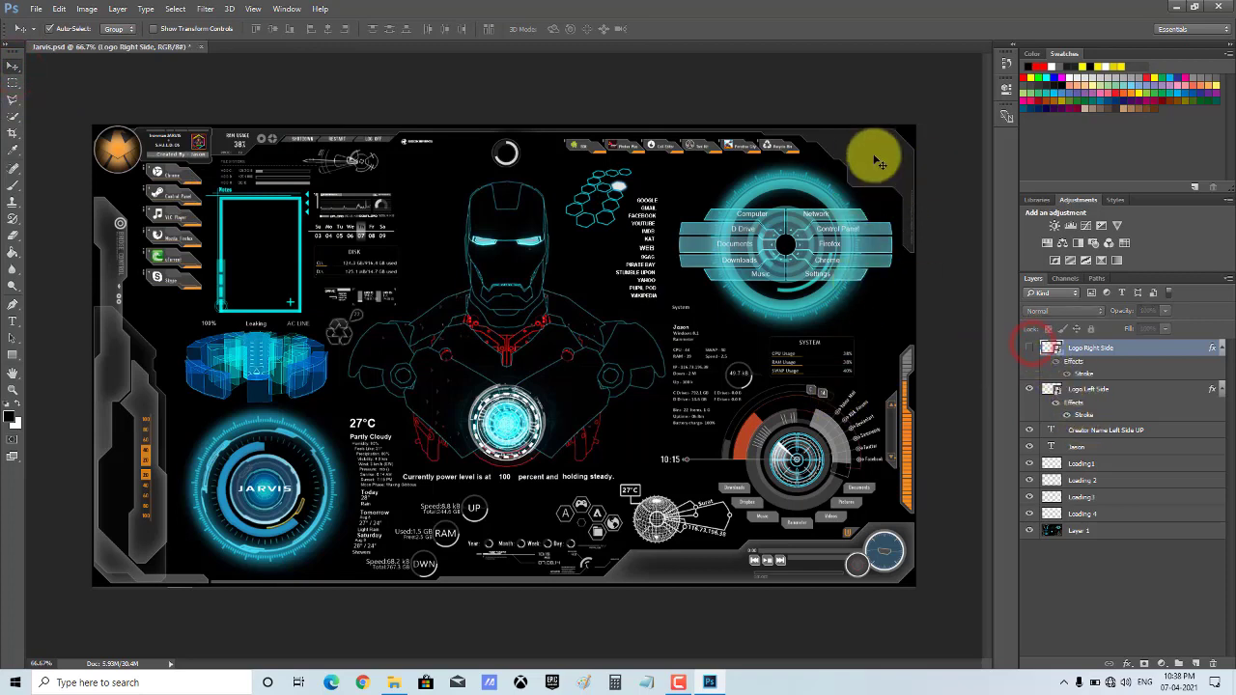
left_click(1029, 347)
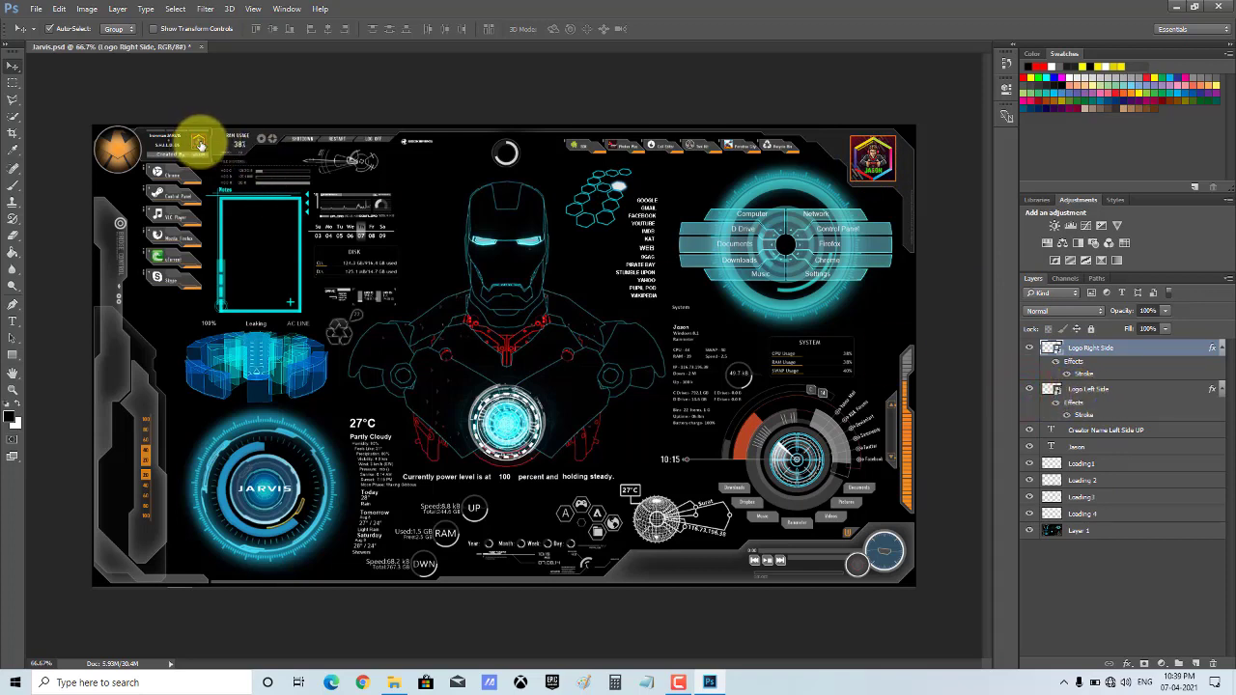
left_click(1030, 390)
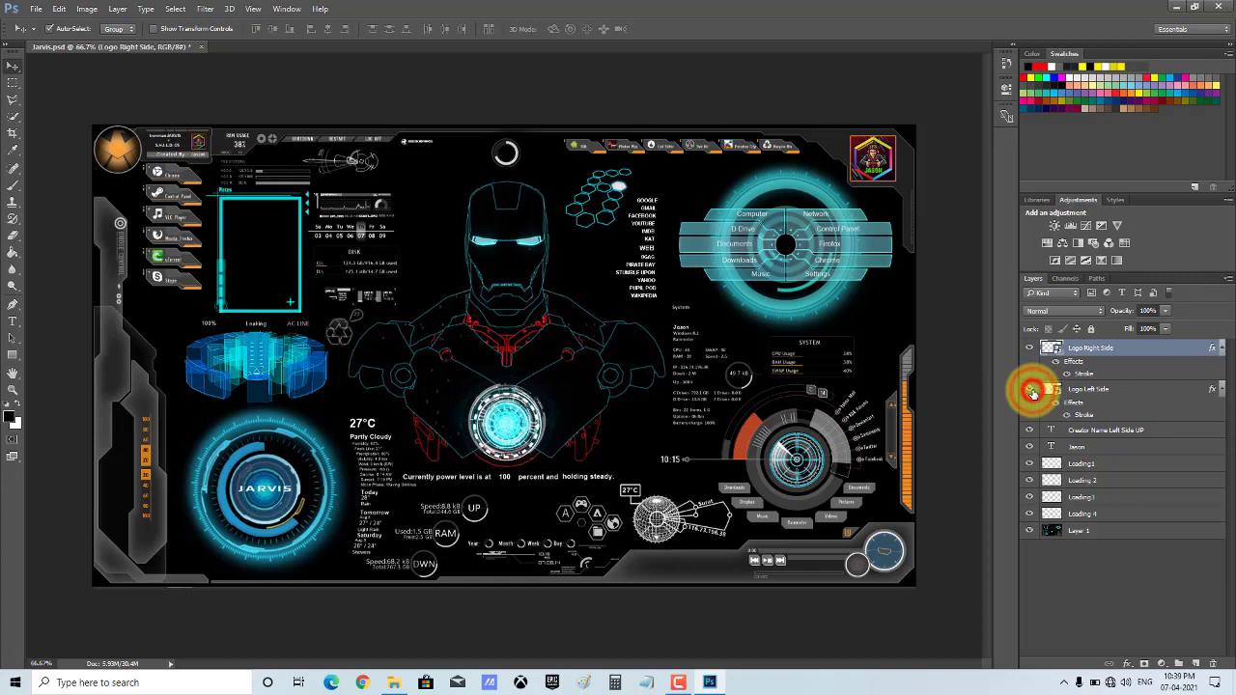
Select the Creator Name Left Side UP text layer, then hide and show it to locate its text in the wallpaper
left_click(202, 161)
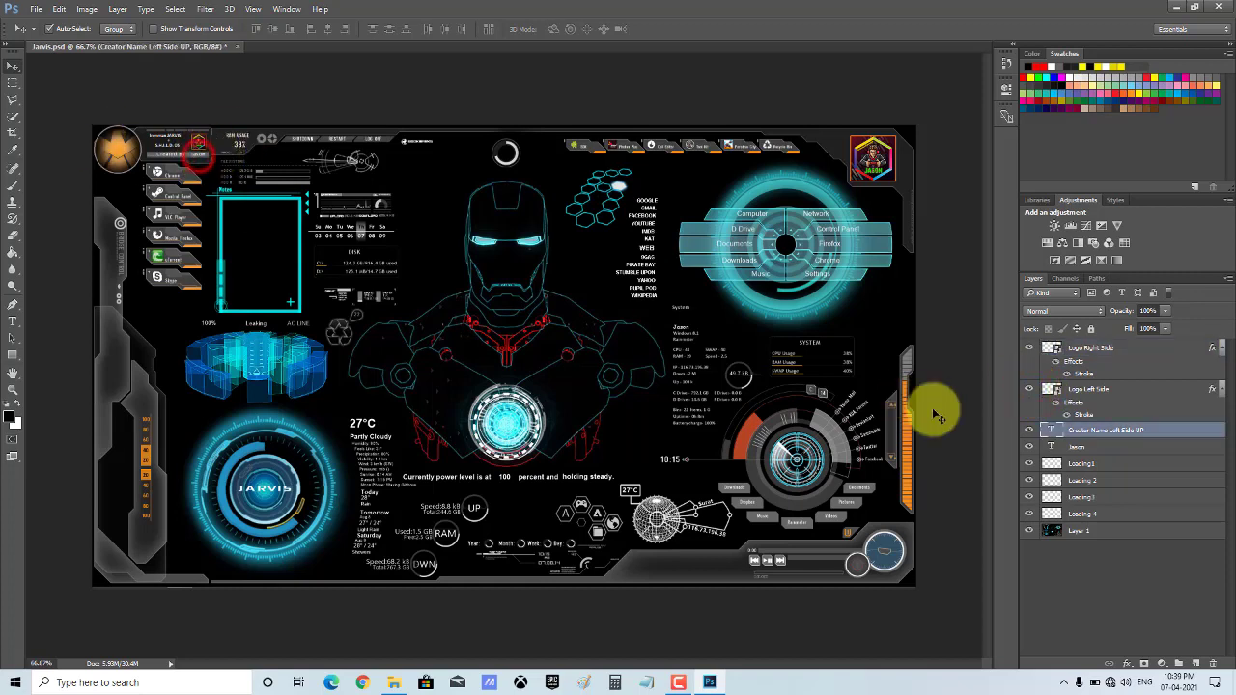
left_click(1033, 431)
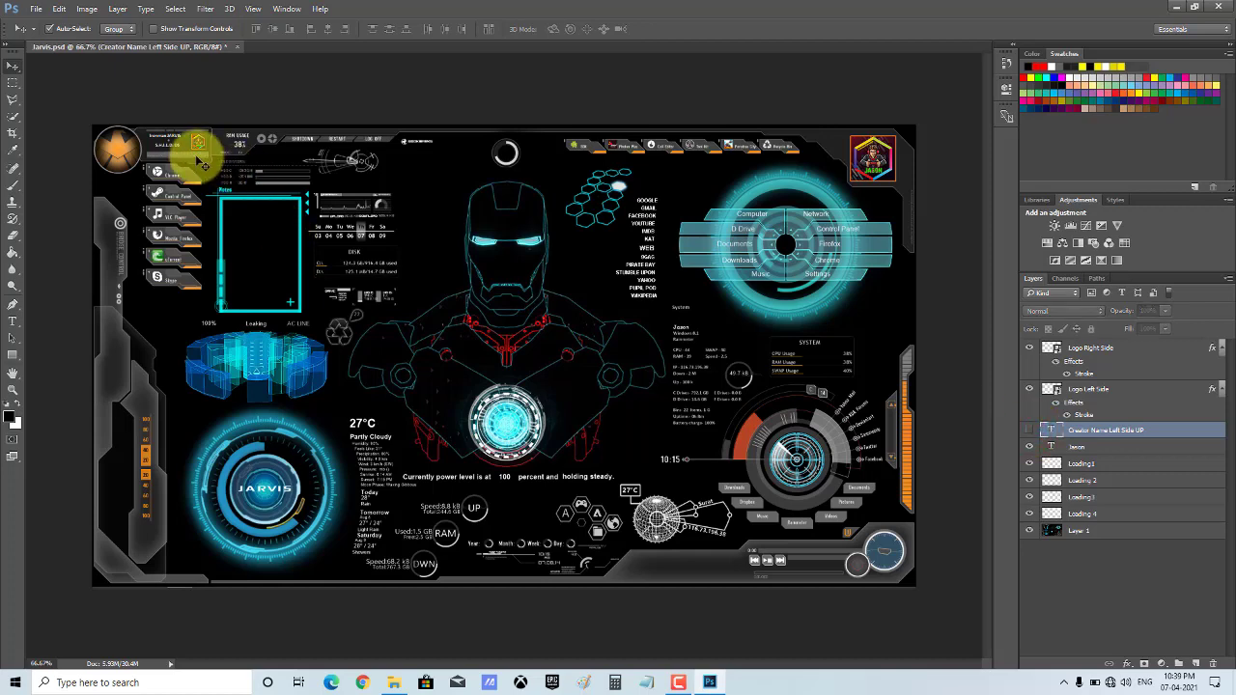
scroll(202, 161, "up", 3)
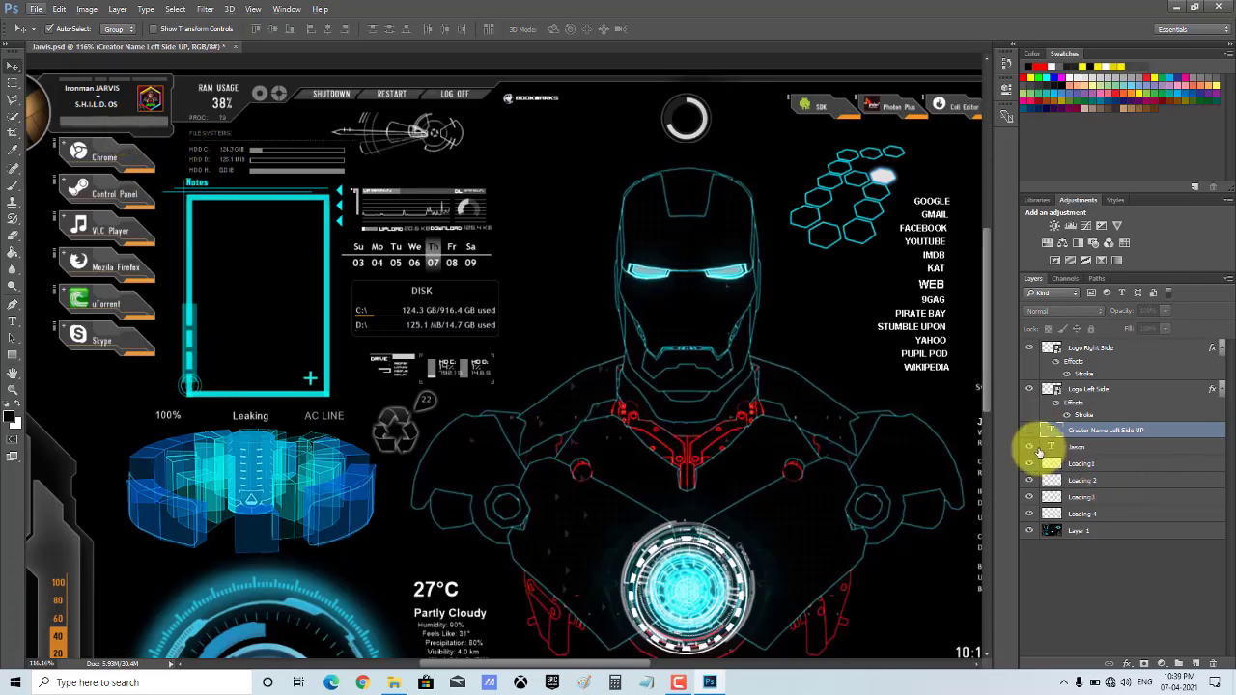
left_click(1027, 429)
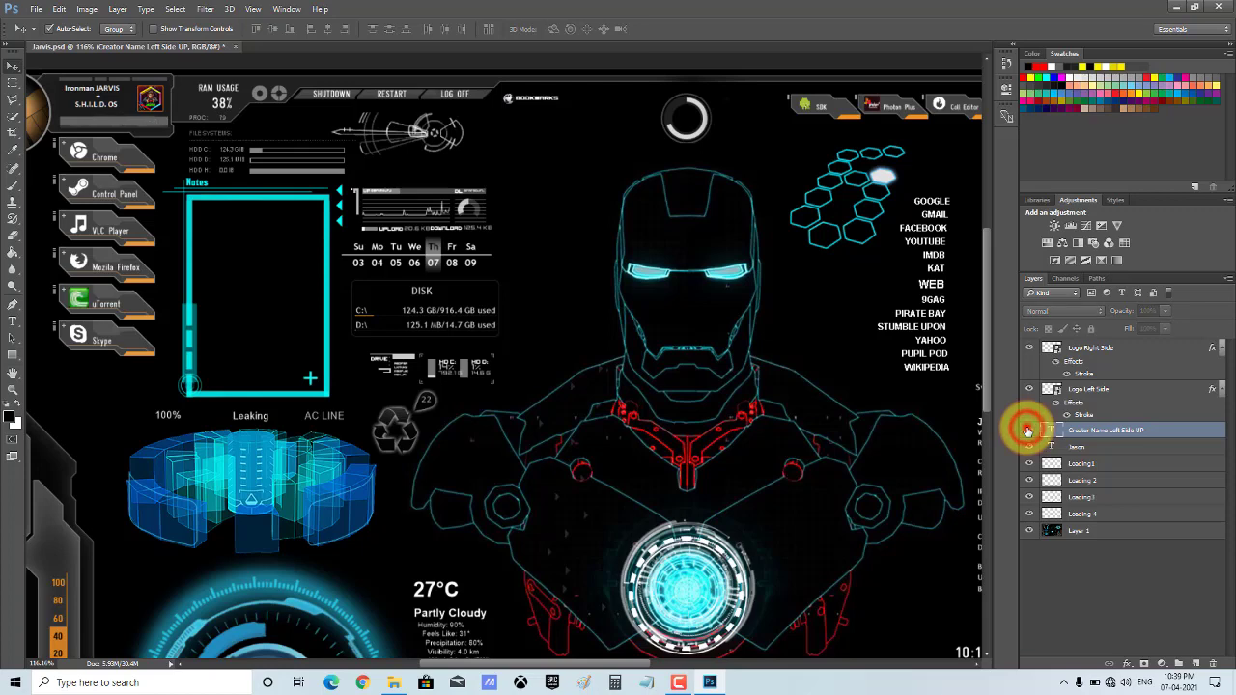
key("ctrl+0")
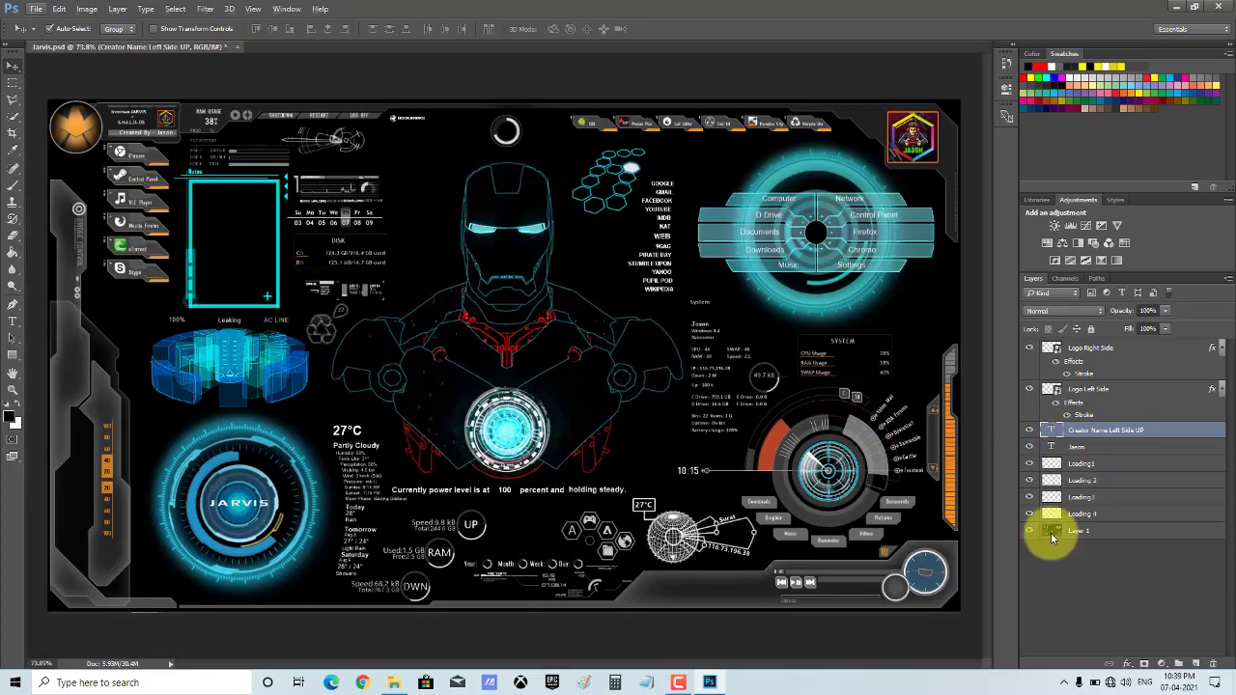
Select the user-name text layer below Creator Name Left Side UP and toggle its visibility to locate its text in the System block
left_click(1077, 447)
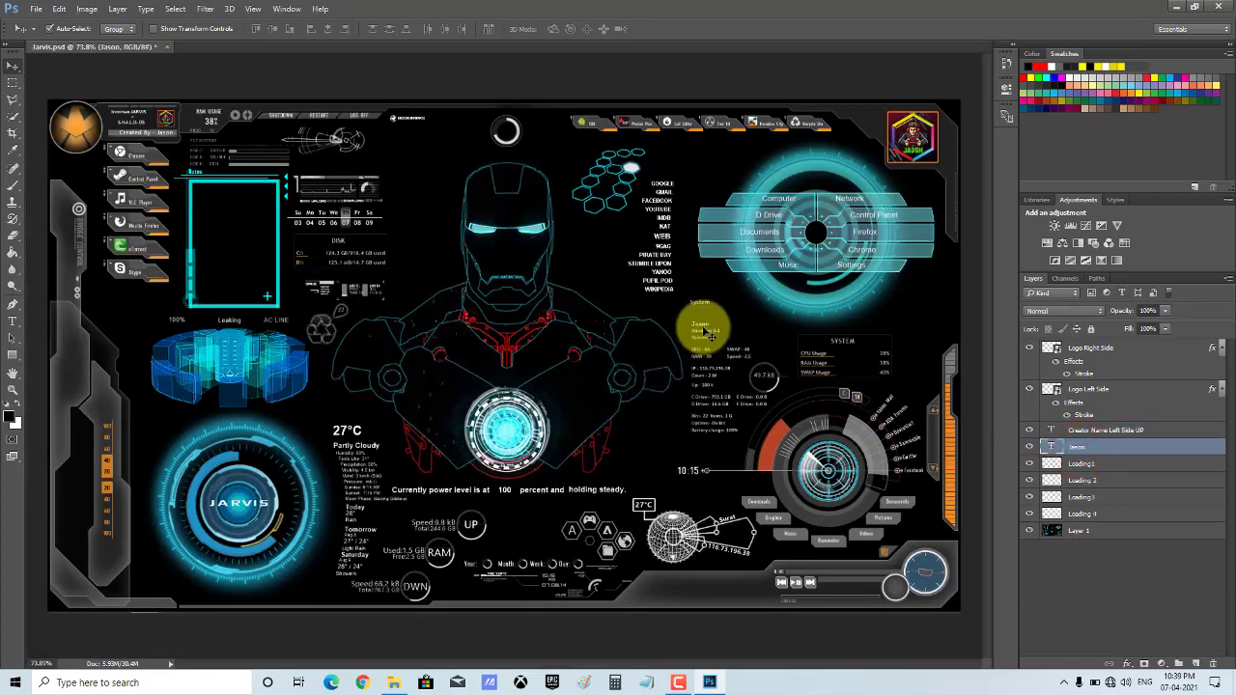
scroll(705, 326, "up", 5)
scroll(705, 331, "up", 2)
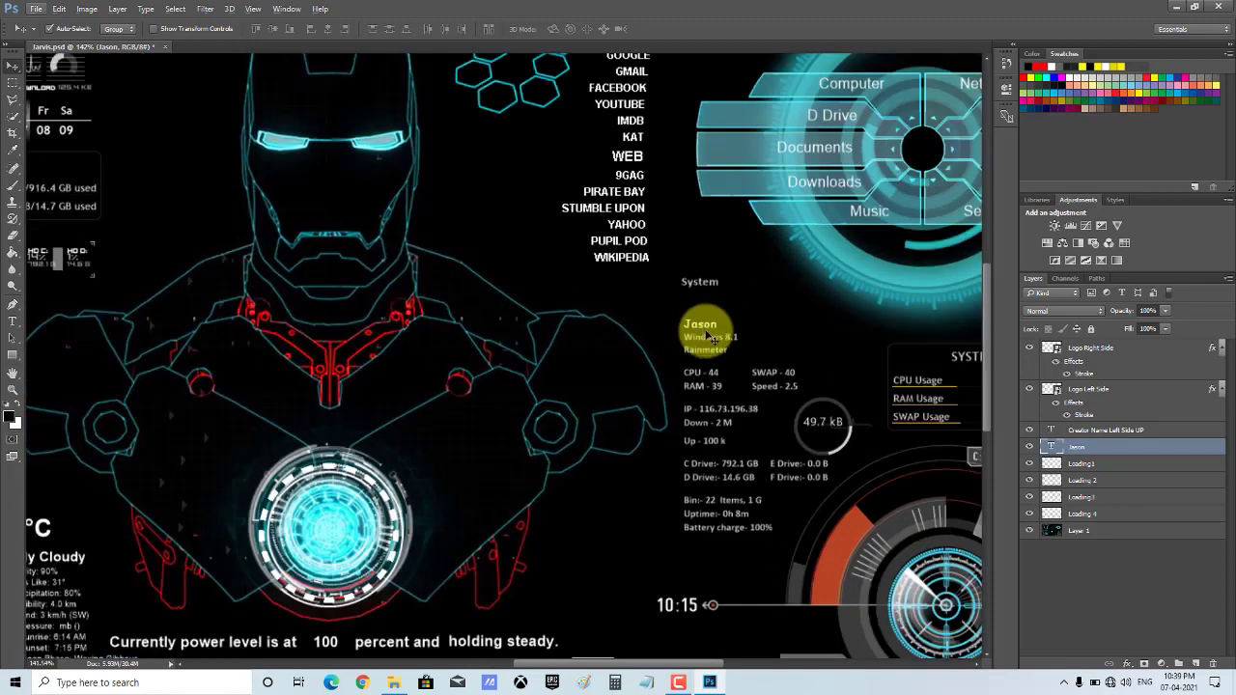
left_click(1029, 447)
left_click(1029, 447)
left_click(1029, 448)
left_click(1029, 447)
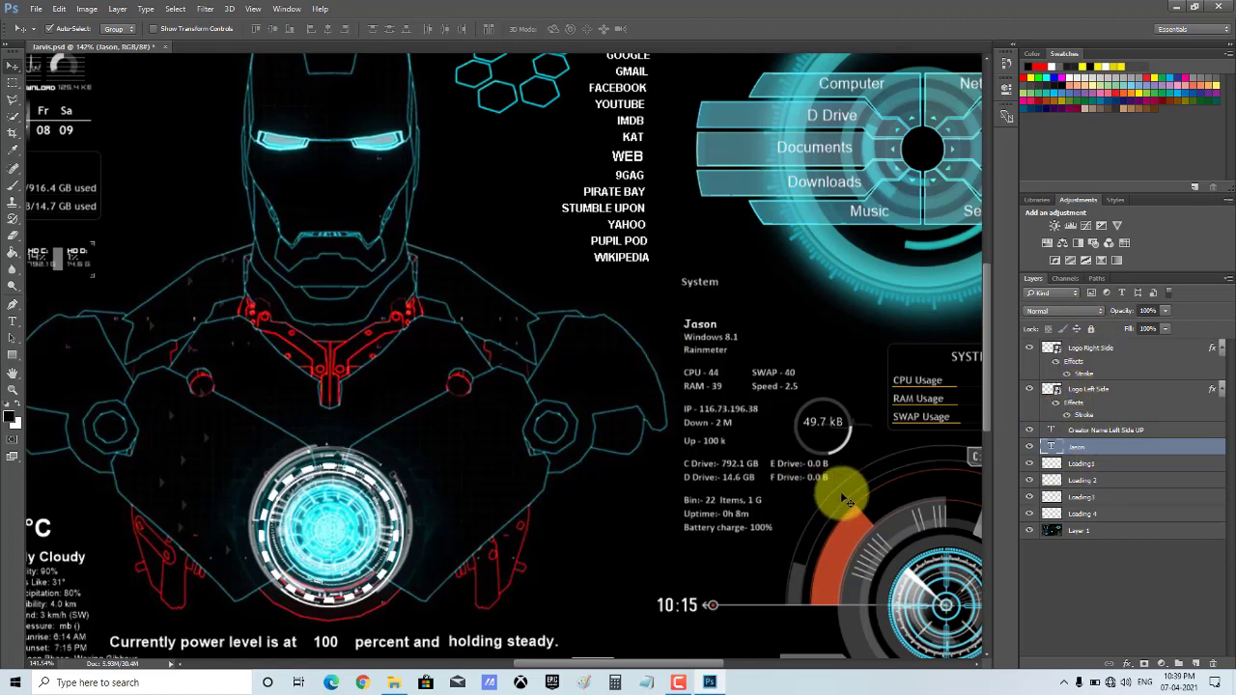
scroll(573, 318, "down", 3)
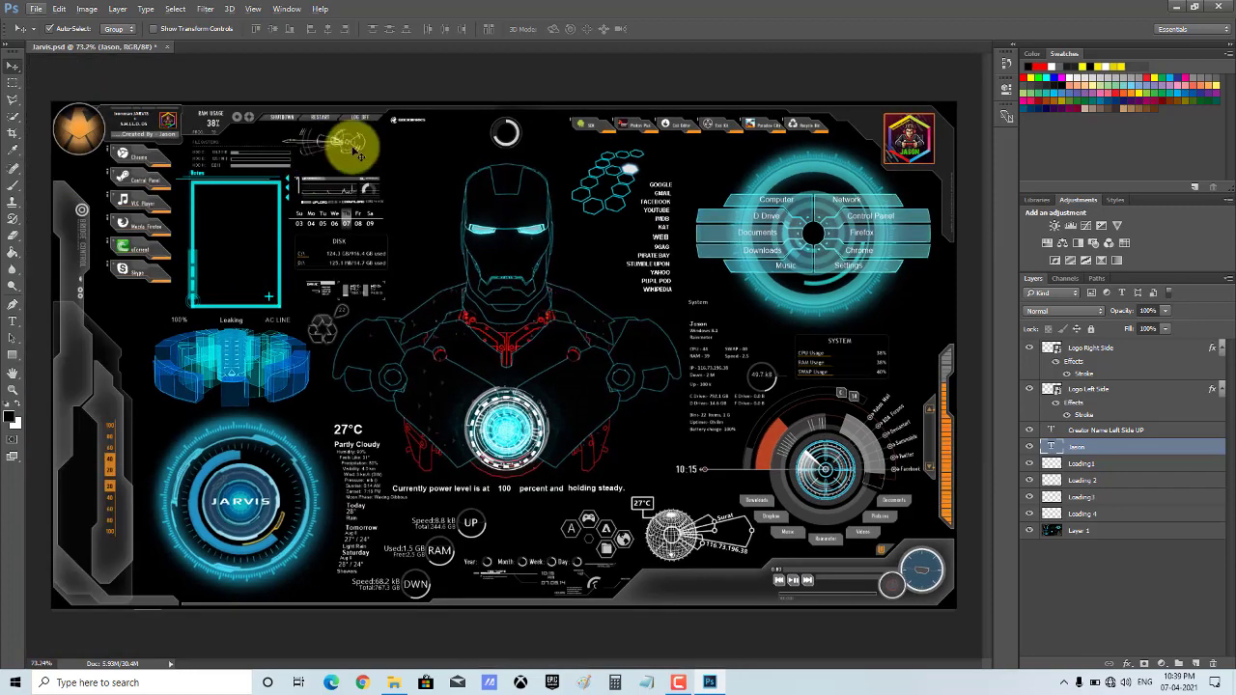
left_click(34, 9)
left_click(82, 152)
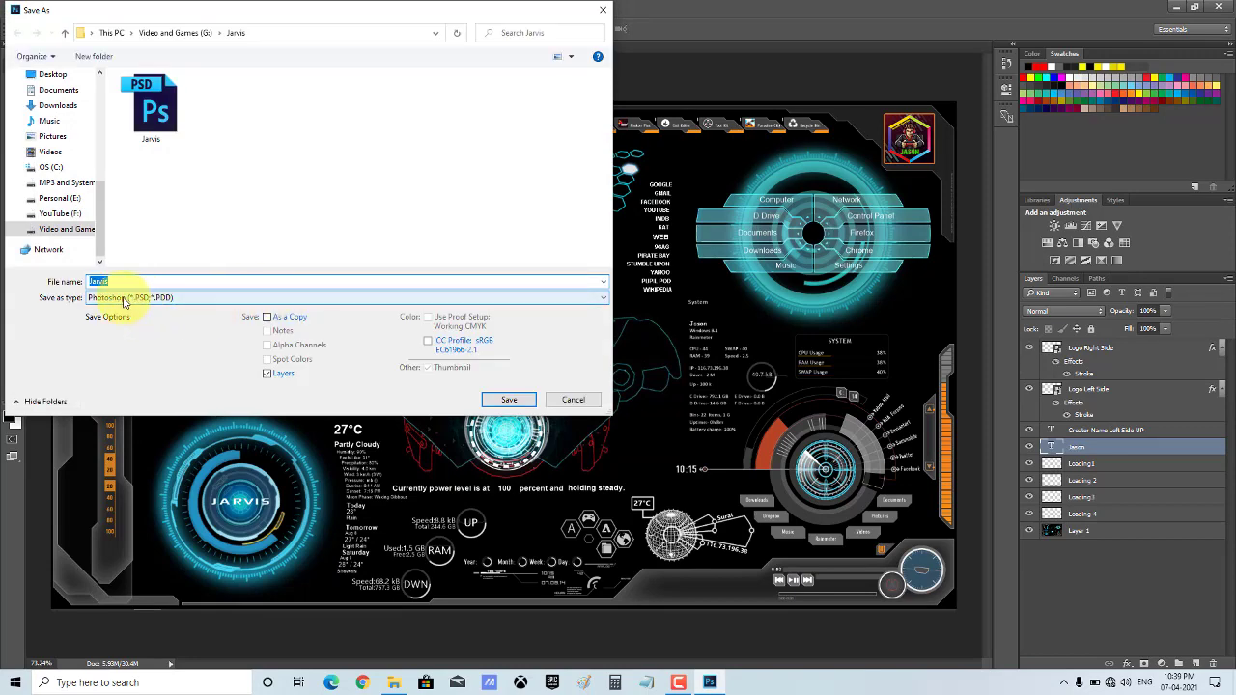
left_click(124, 299)
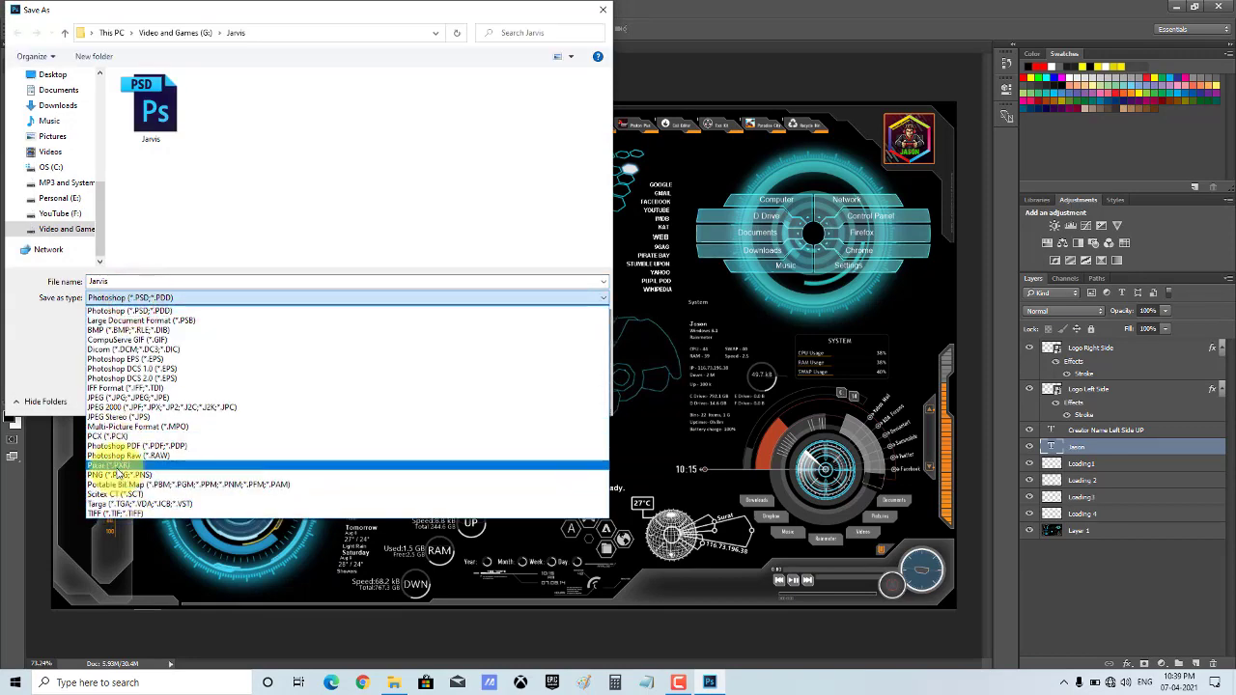
left_click(116, 474)
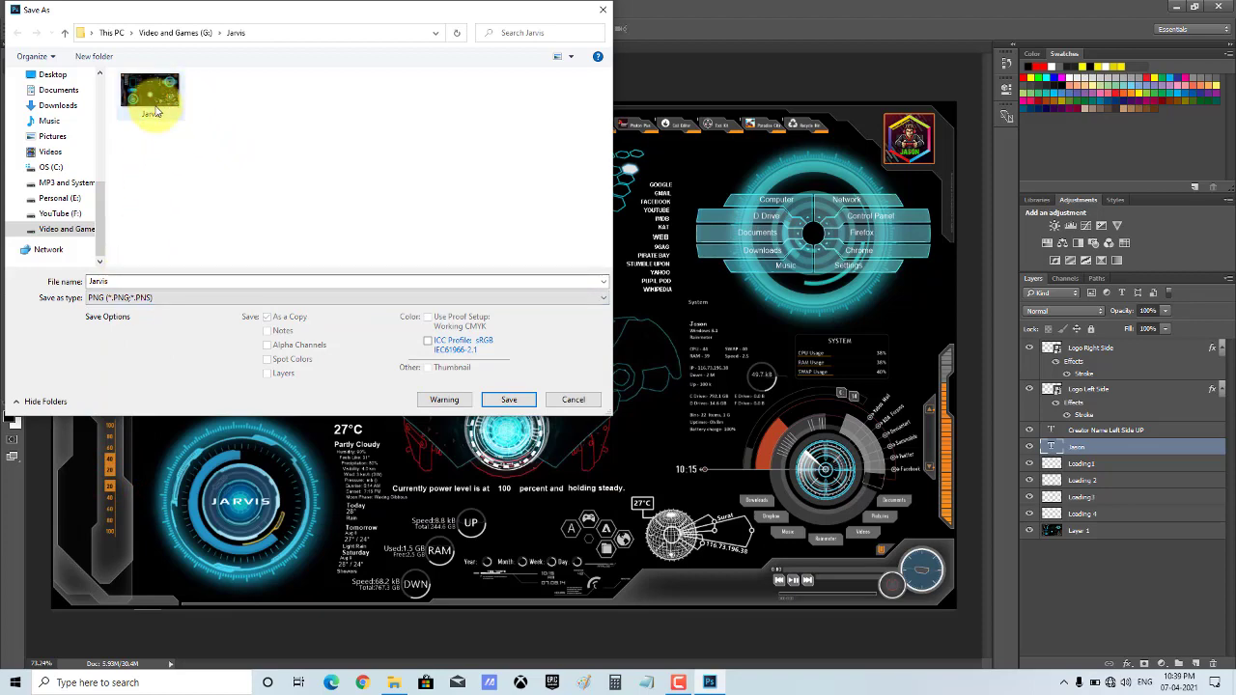
left_click(573, 400)
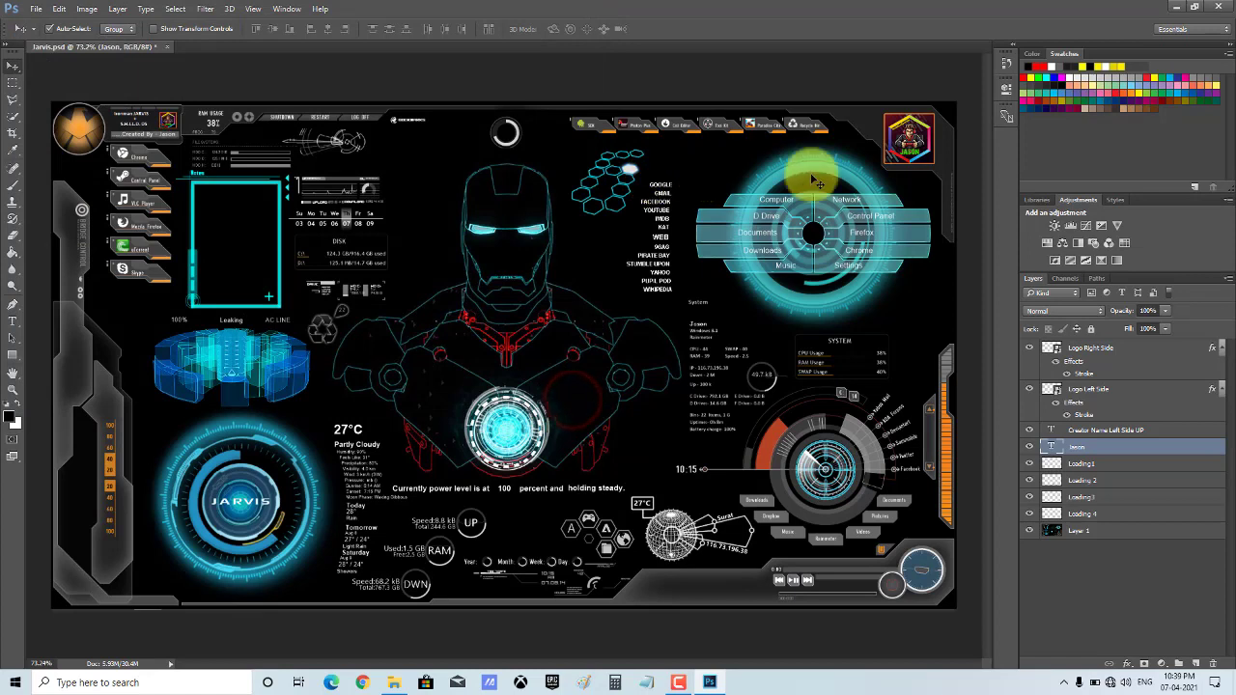
Quit Photoshop without saving the changes to Jarvis.psd and open the Jarvis PNG image from the Jarvis folder
left_click(1213, 8)
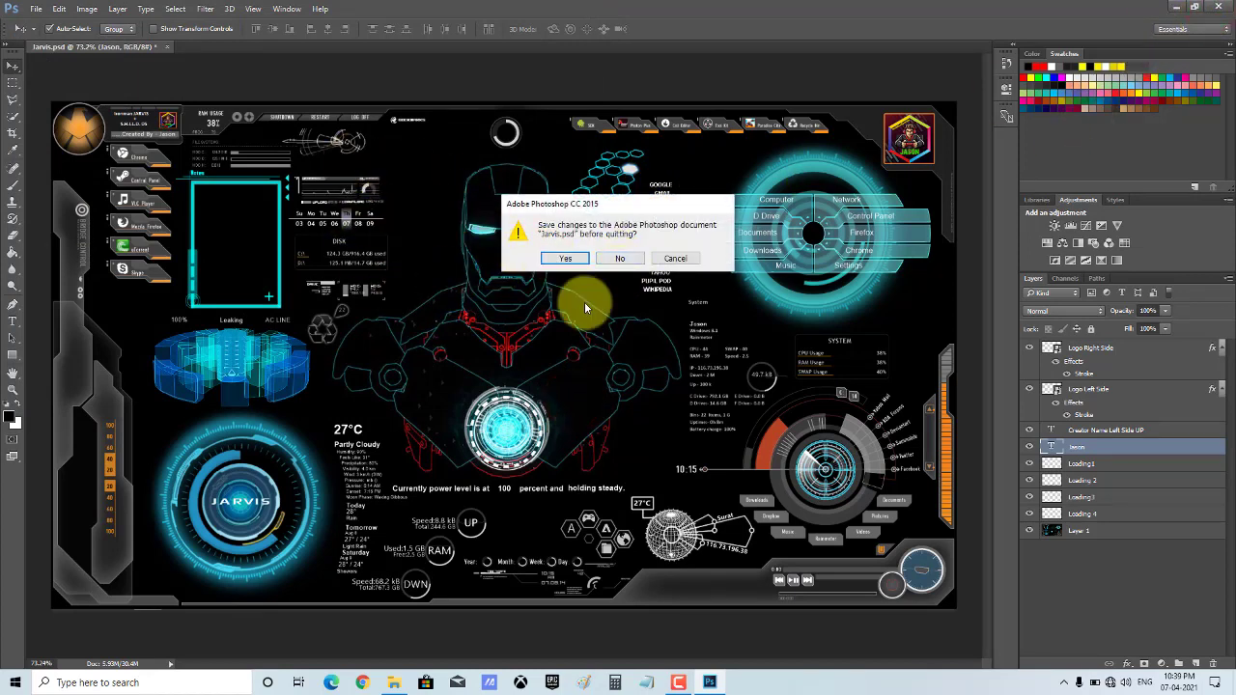
left_click(620, 259)
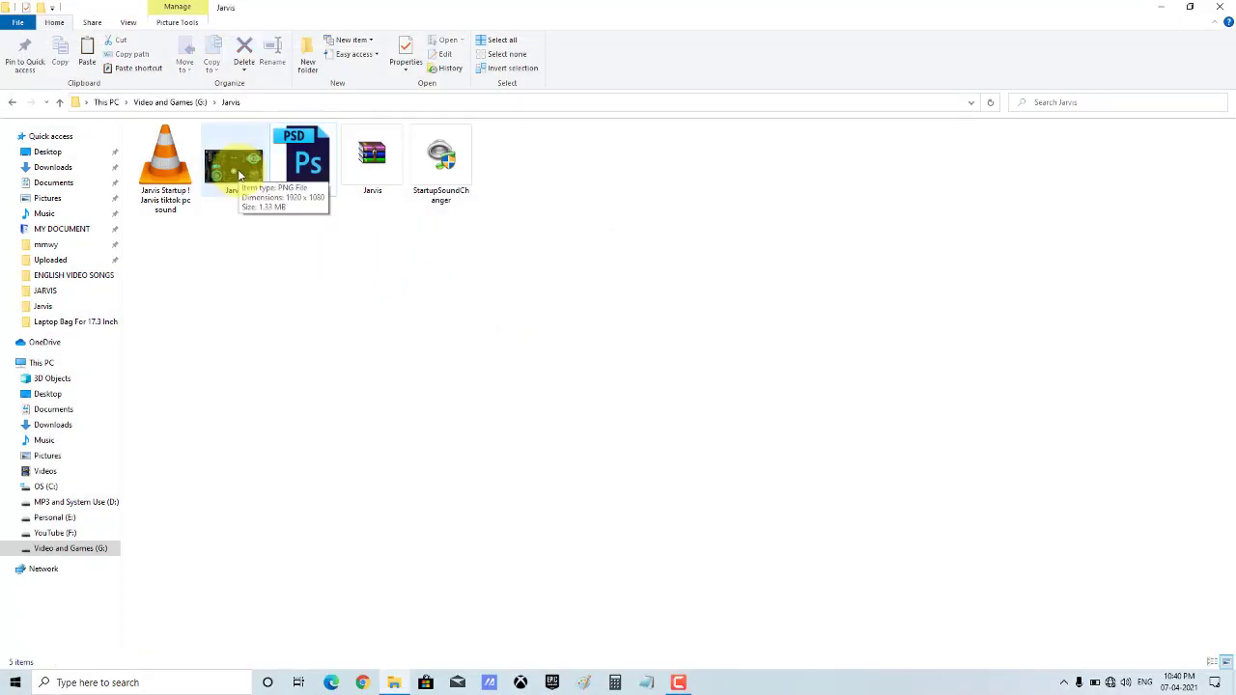
double_click(240, 175)
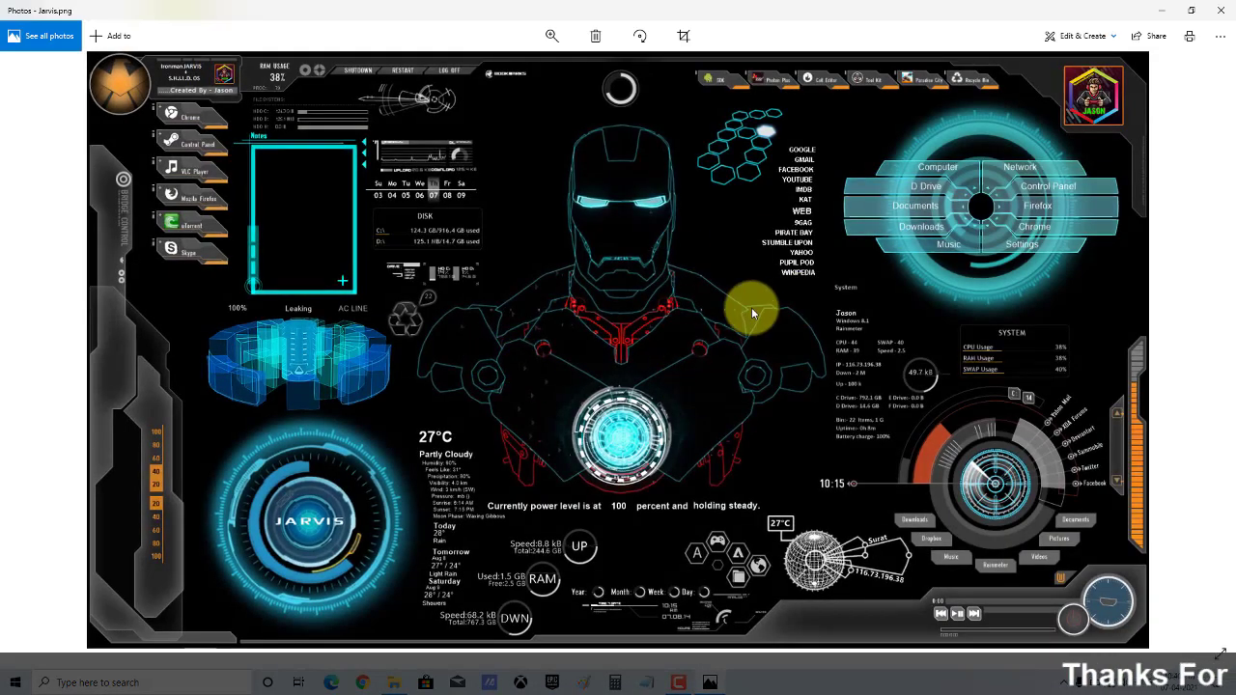
Set the Jarvis image as the lock screen picture and close Photos
right_click(511, 195)
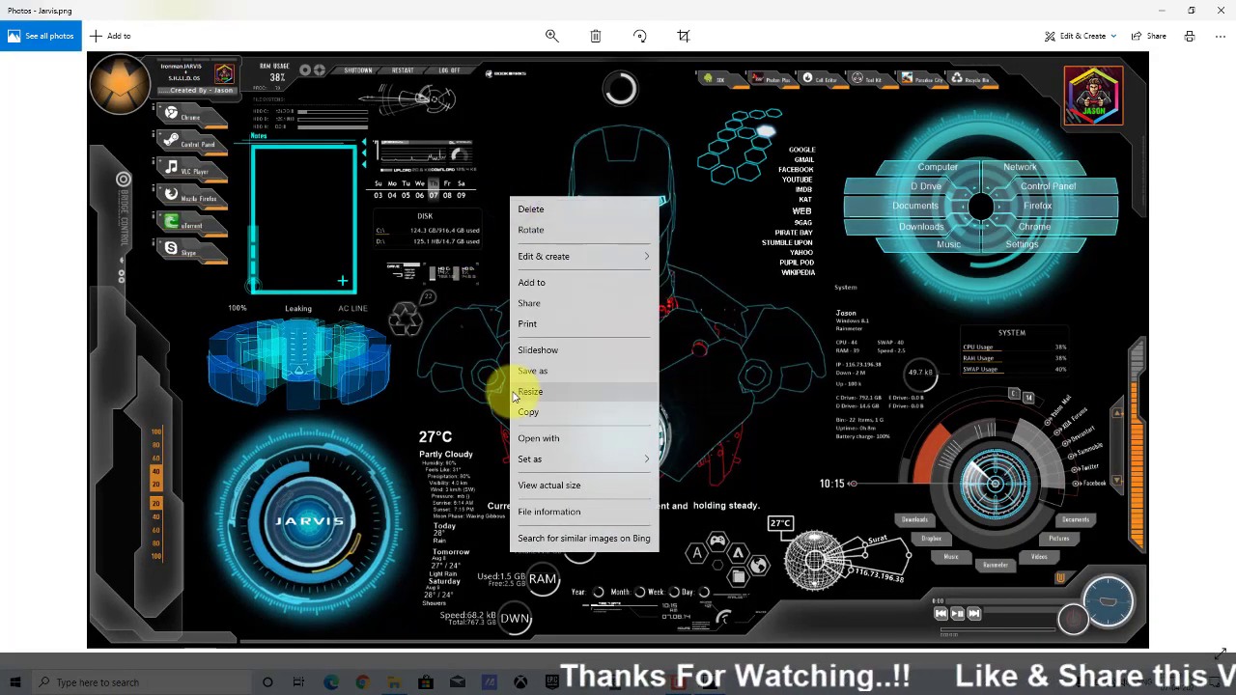
left_click(549, 462)
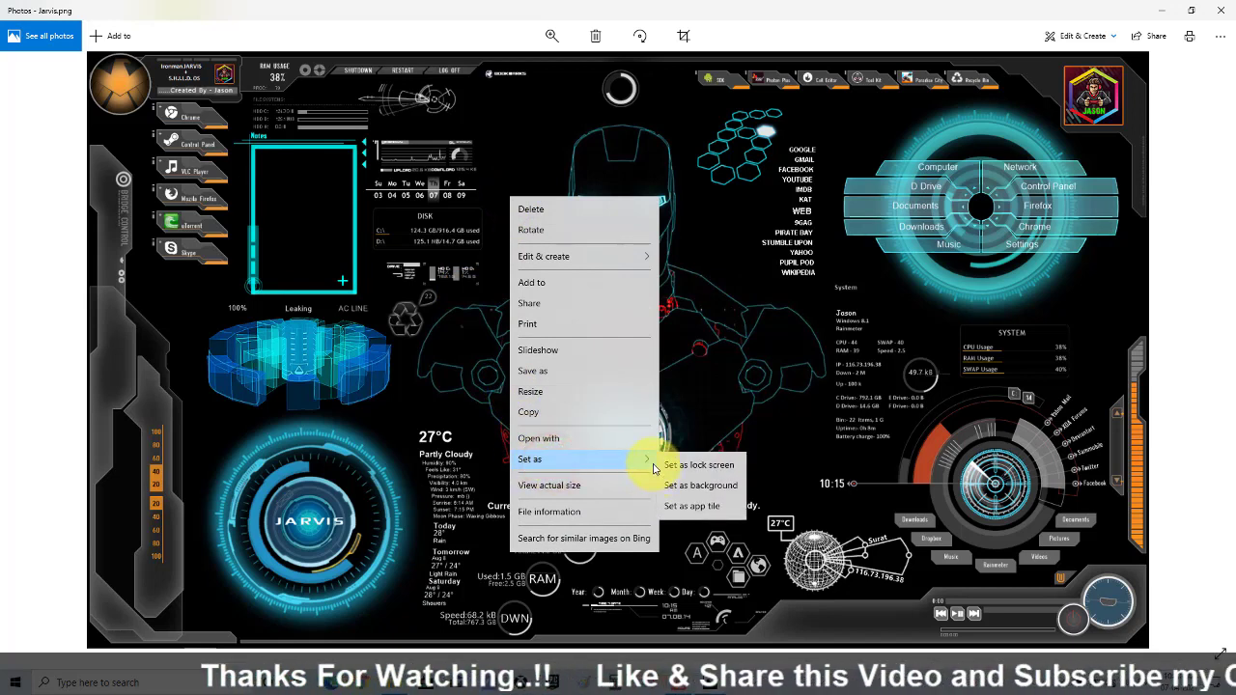
left_click(706, 466)
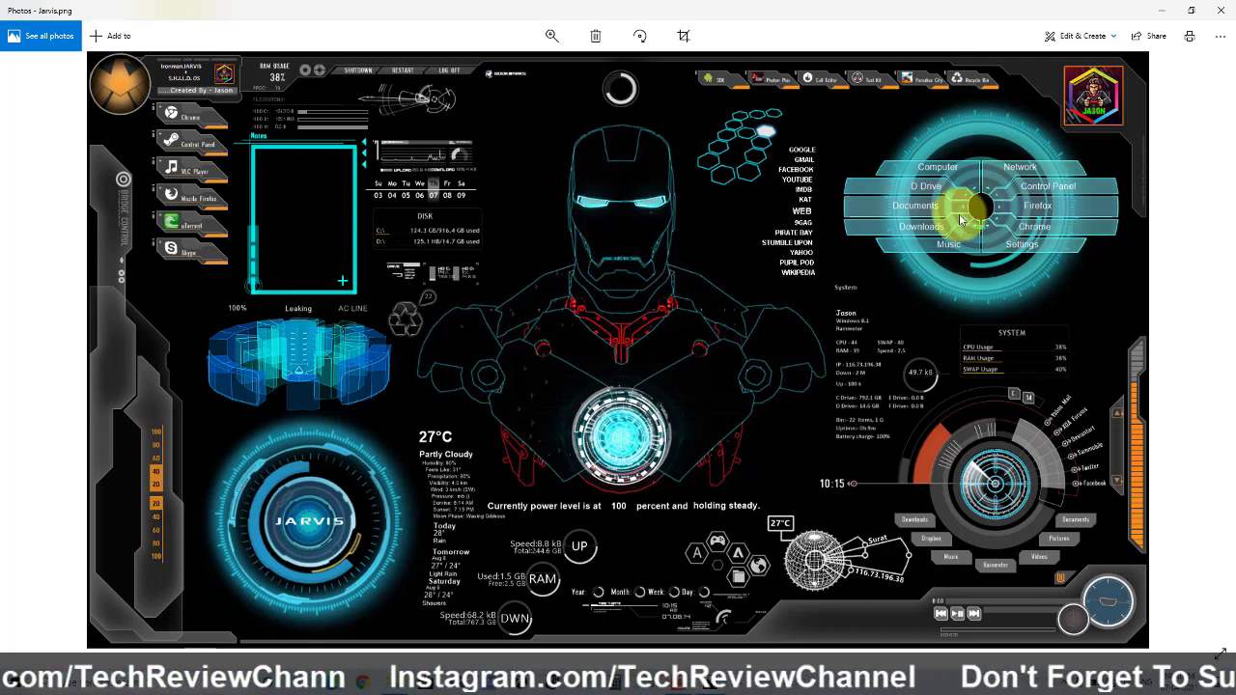
left_click(1221, 10)
left_click(428, 290)
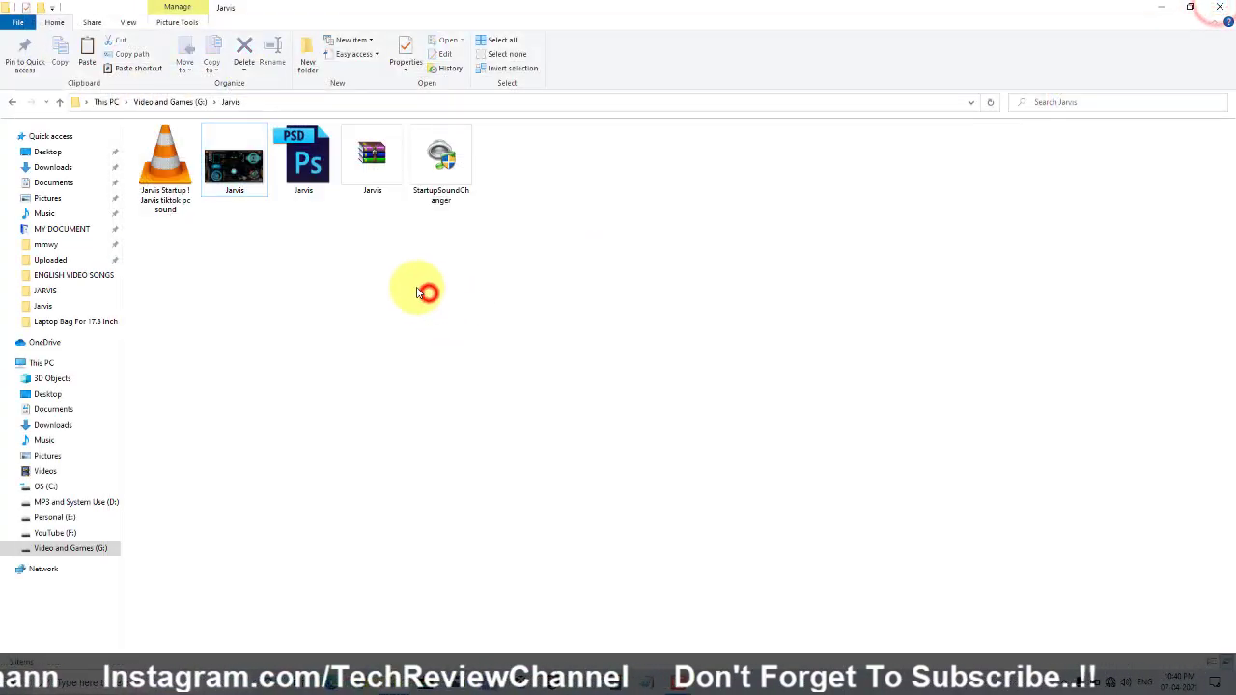
Play the Jarvis startup WAV file from the Jarvis folder in VLC media player, closing the player when done
left_click(165, 193)
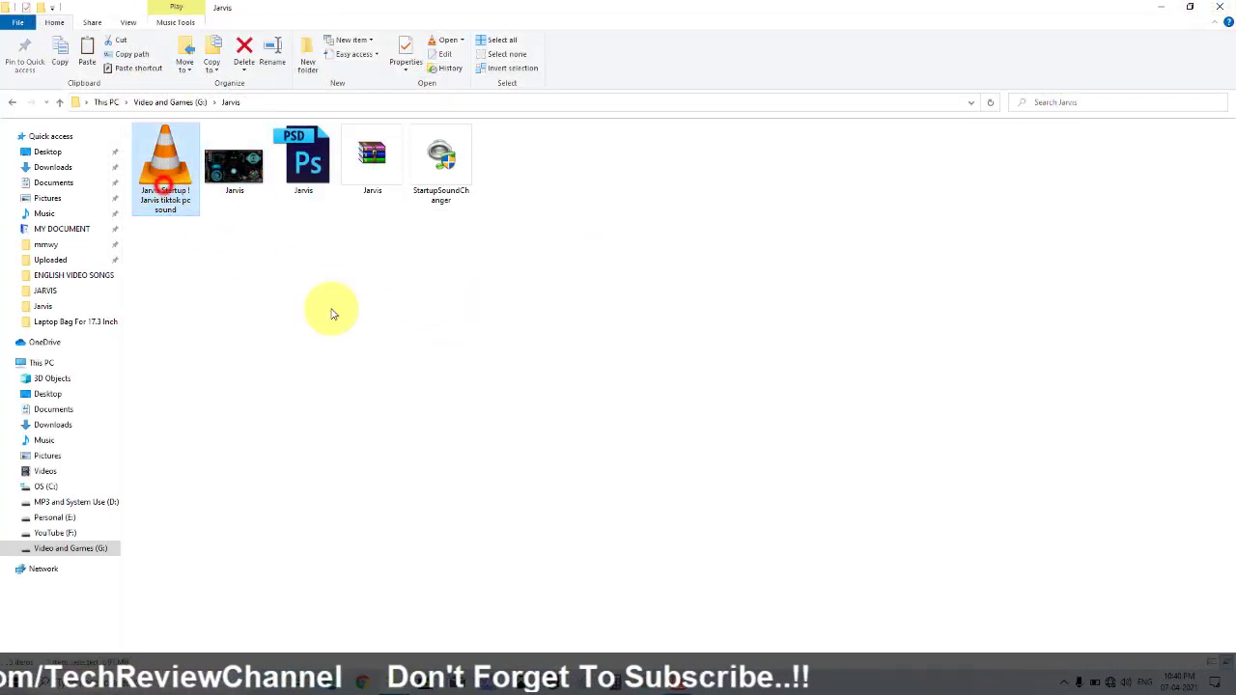
left_click(441, 163)
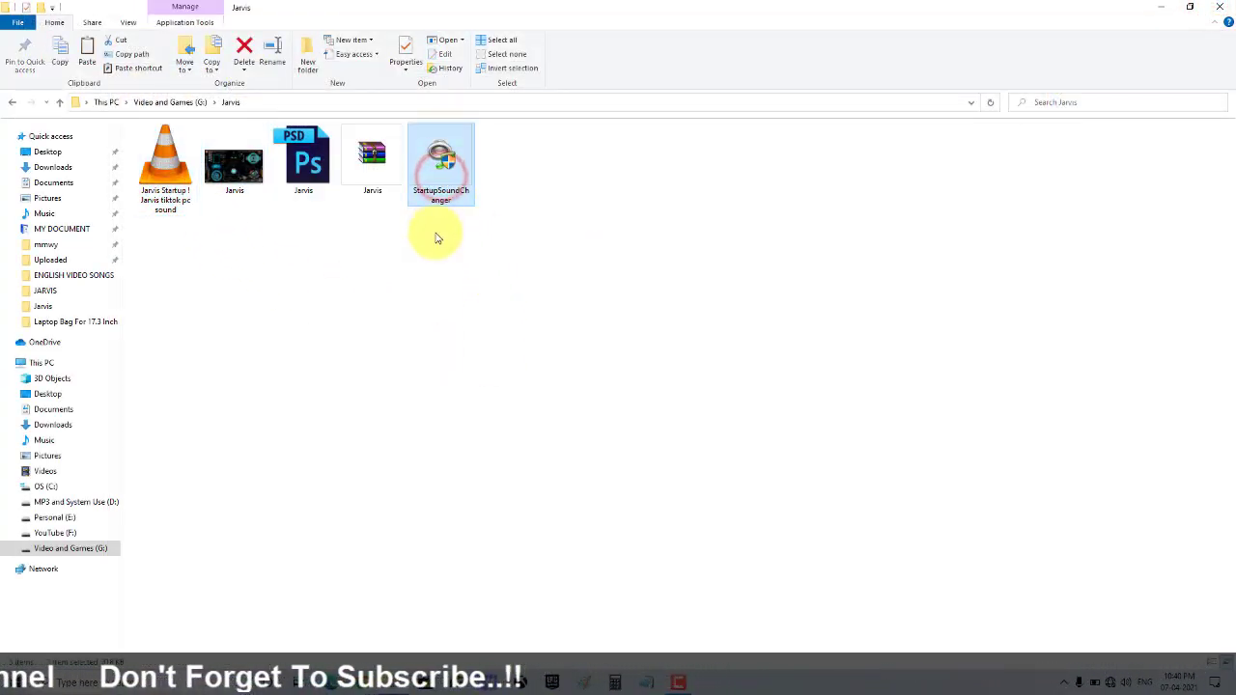
double_click(154, 160)
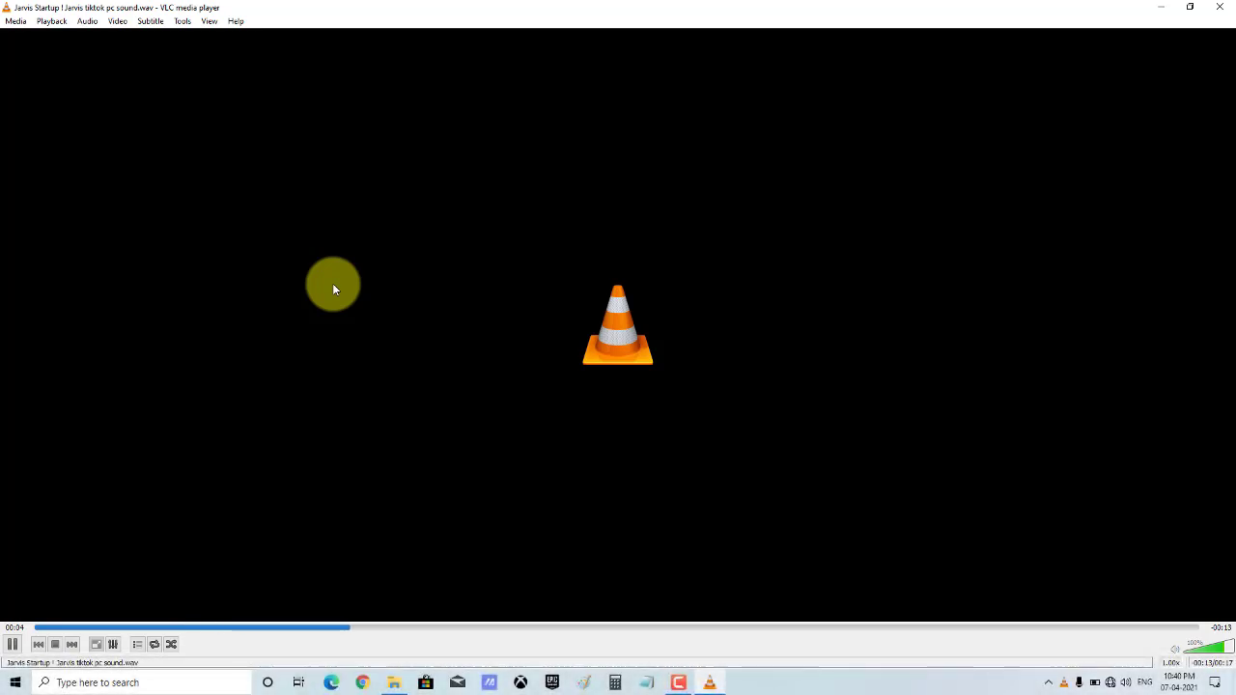
left_click(1225, 9)
left_click(239, 322)
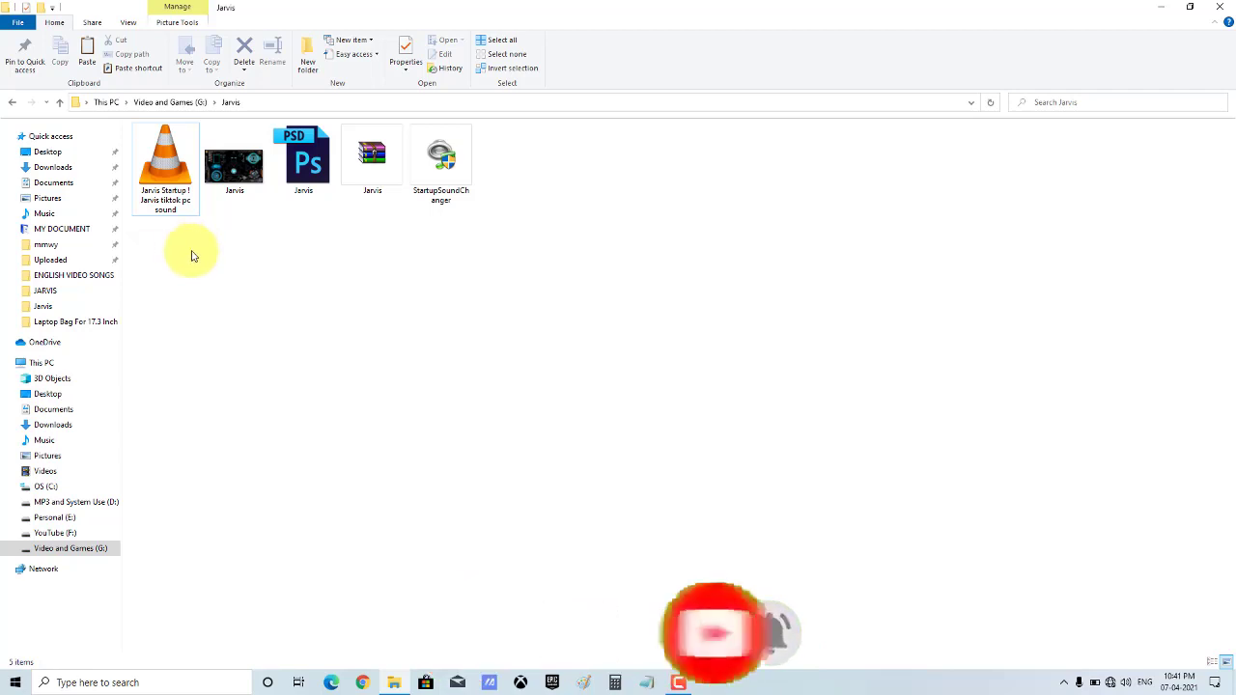
Minimise the Jarvis folder, view the Jarvis Sound folder inside the user's profile folder, and return to the desktop
left_click(170, 172)
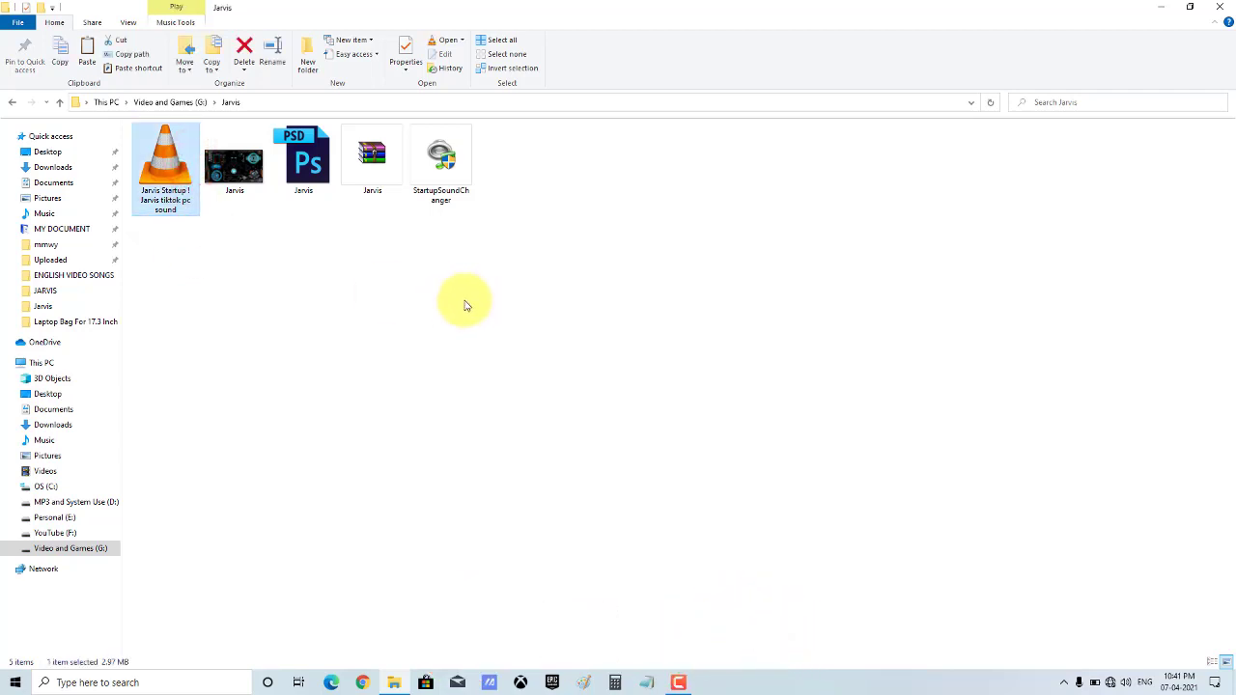
left_click(1149, 6)
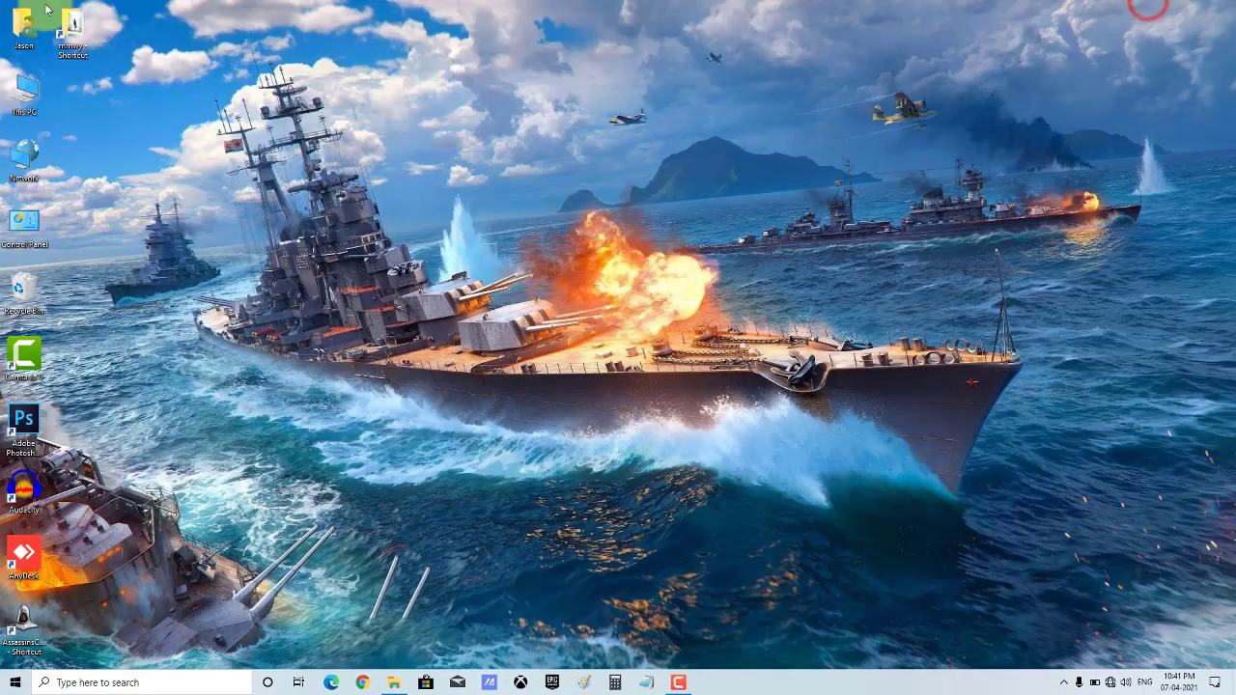
double_click(29, 22)
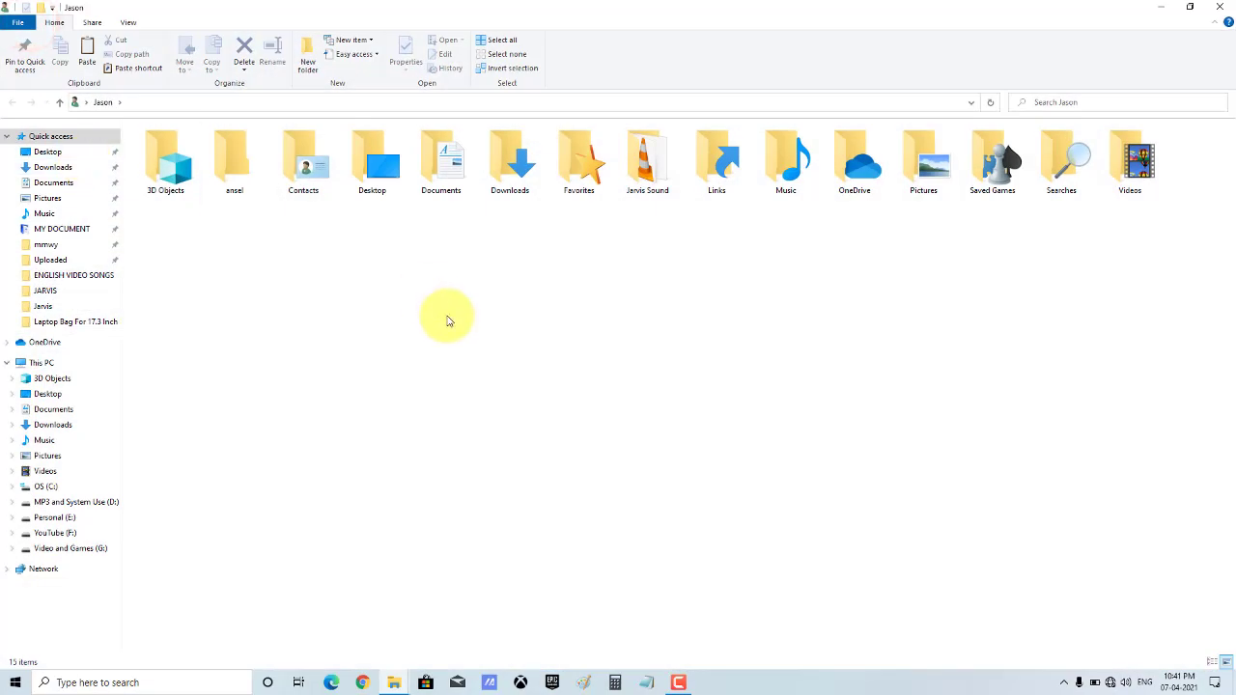
double_click(658, 184)
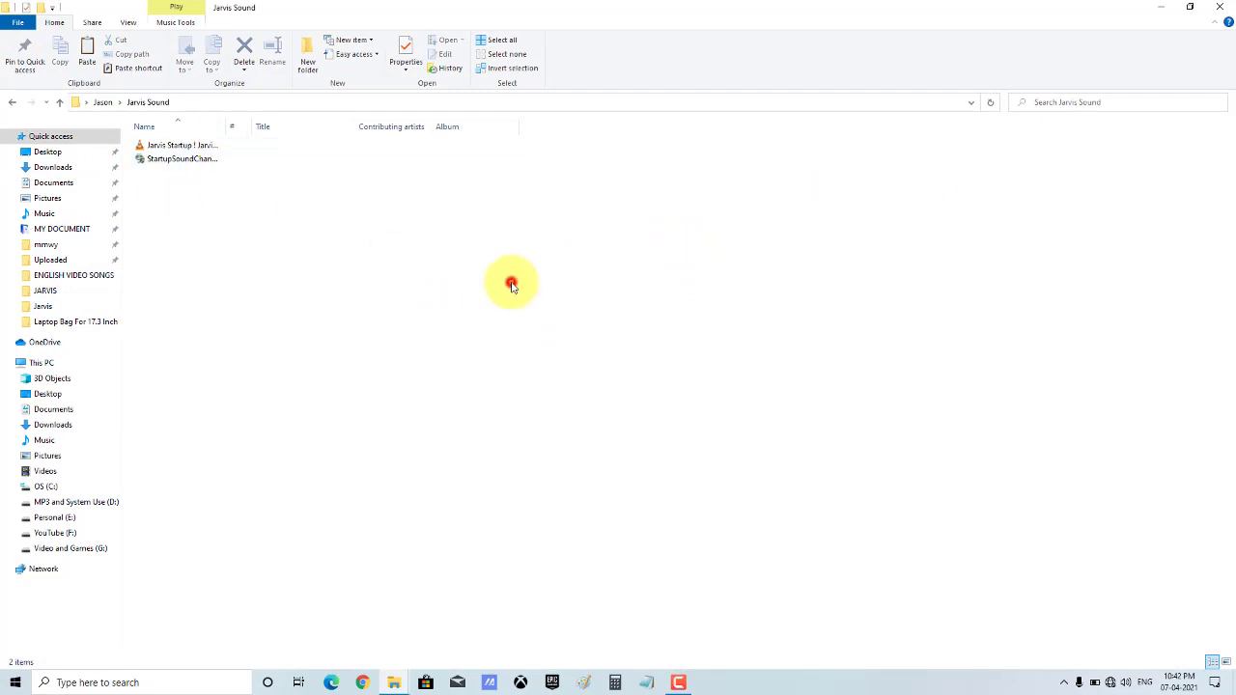
key("super+d")
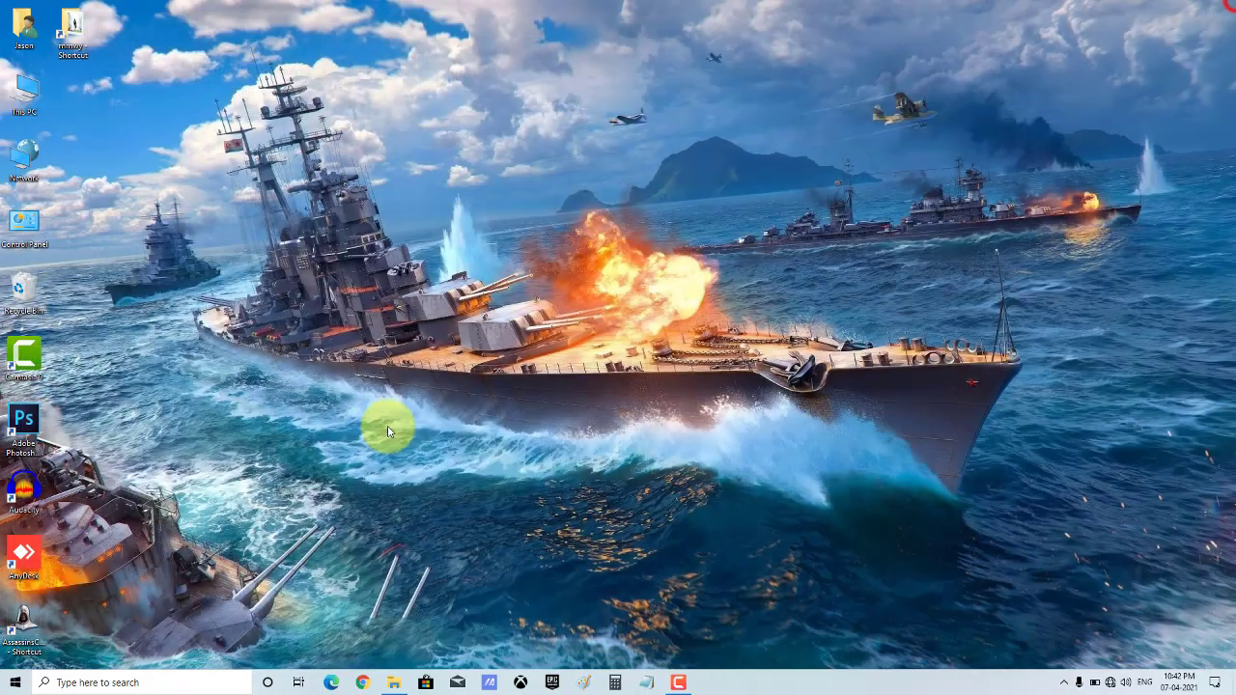
Return to the Jarvis folder, launch StartupSoundChanger and play the current startup sound
left_click(394, 683)
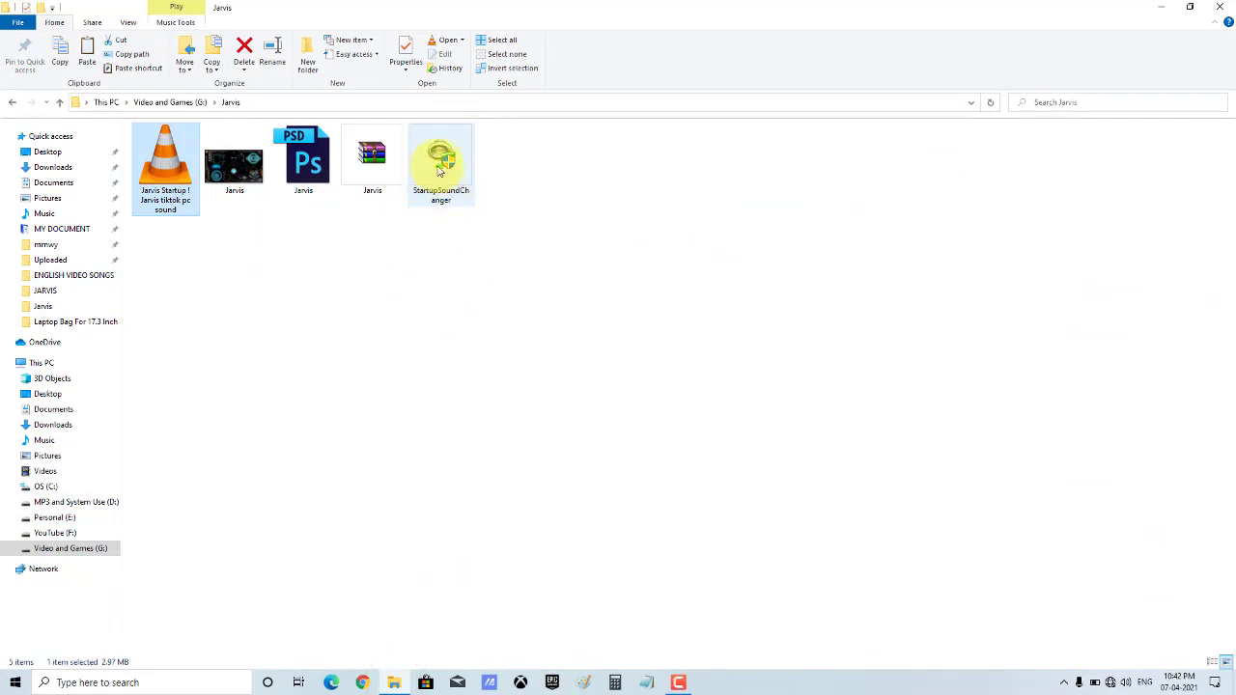
left_click(439, 169)
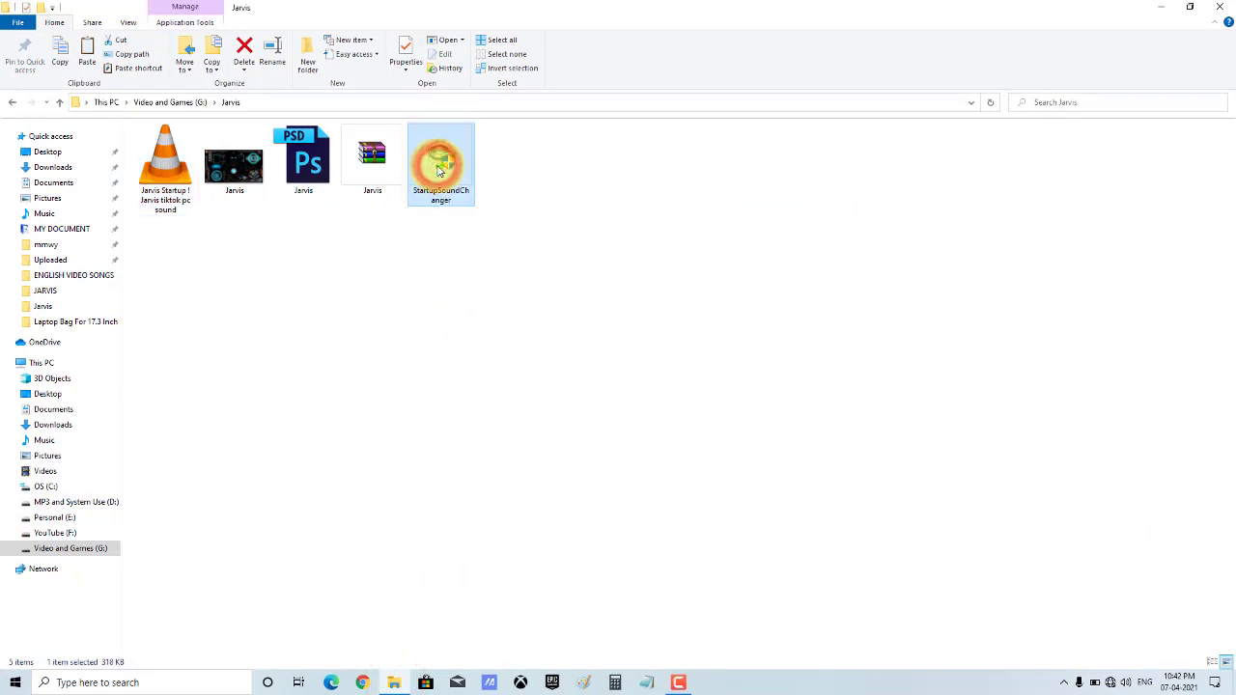
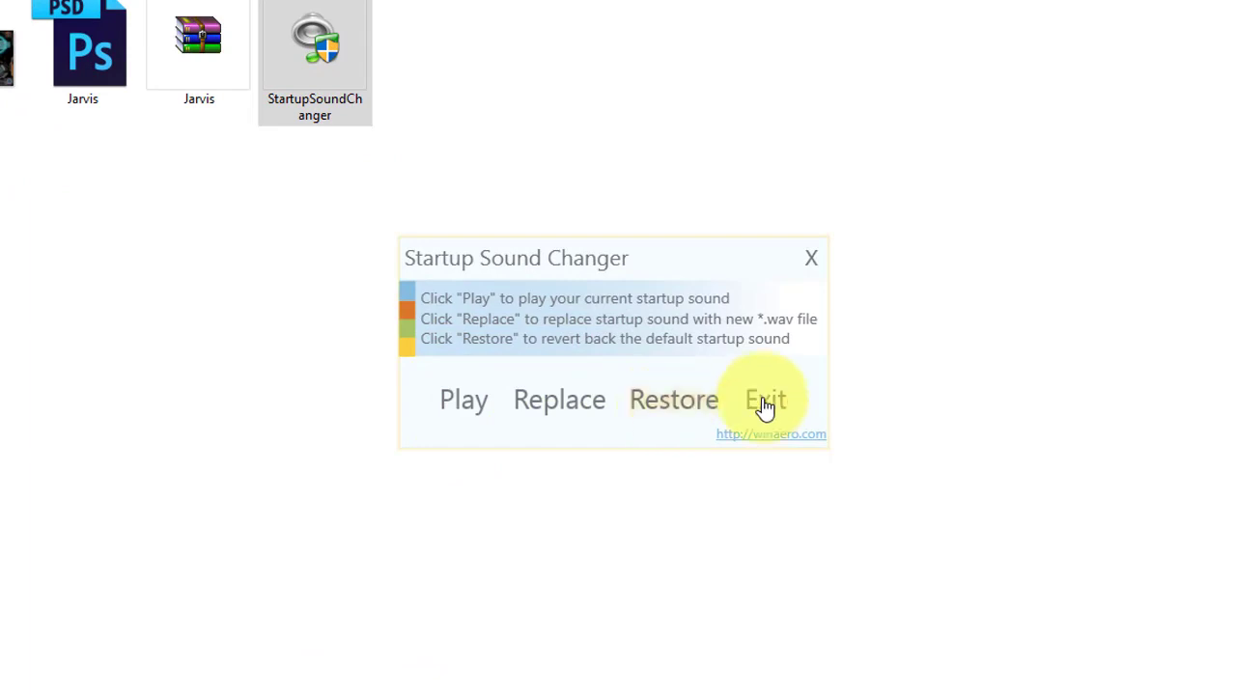
left_click(461, 413)
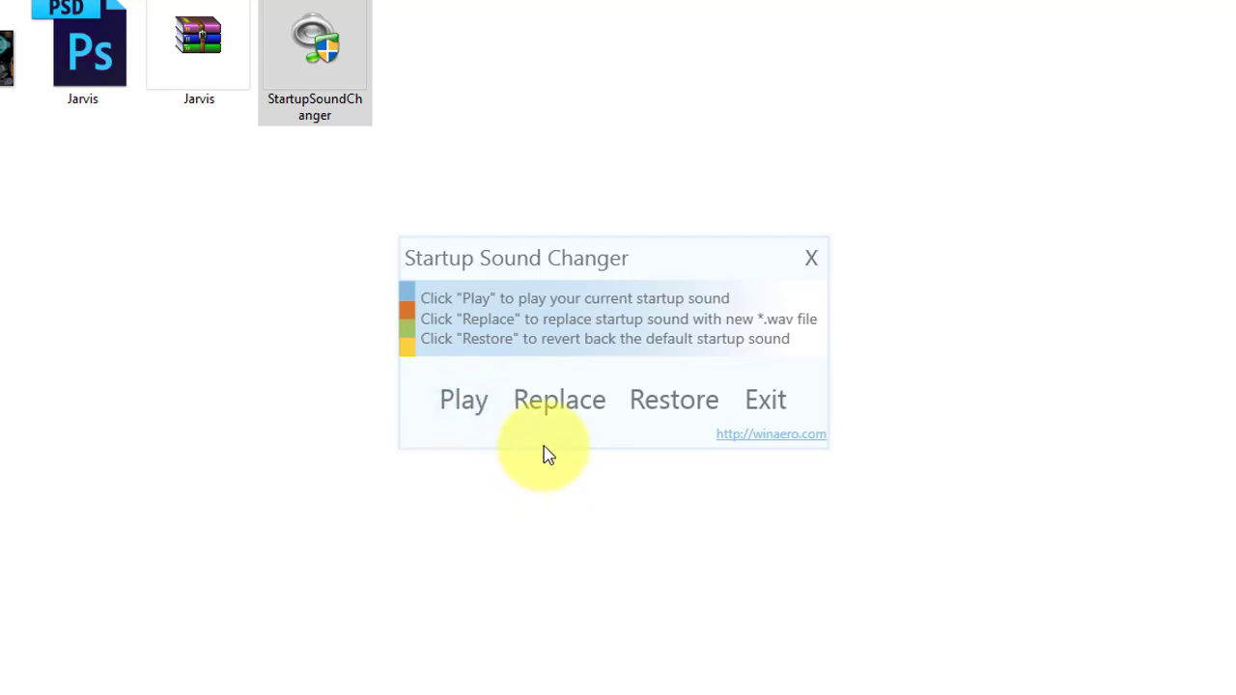
Replace the startup sound with "Jarvis Startup ! Jarvis tiktok pc sound" from the Jarvis Sound folder in the user's profile on drive C:
left_click(562, 403)
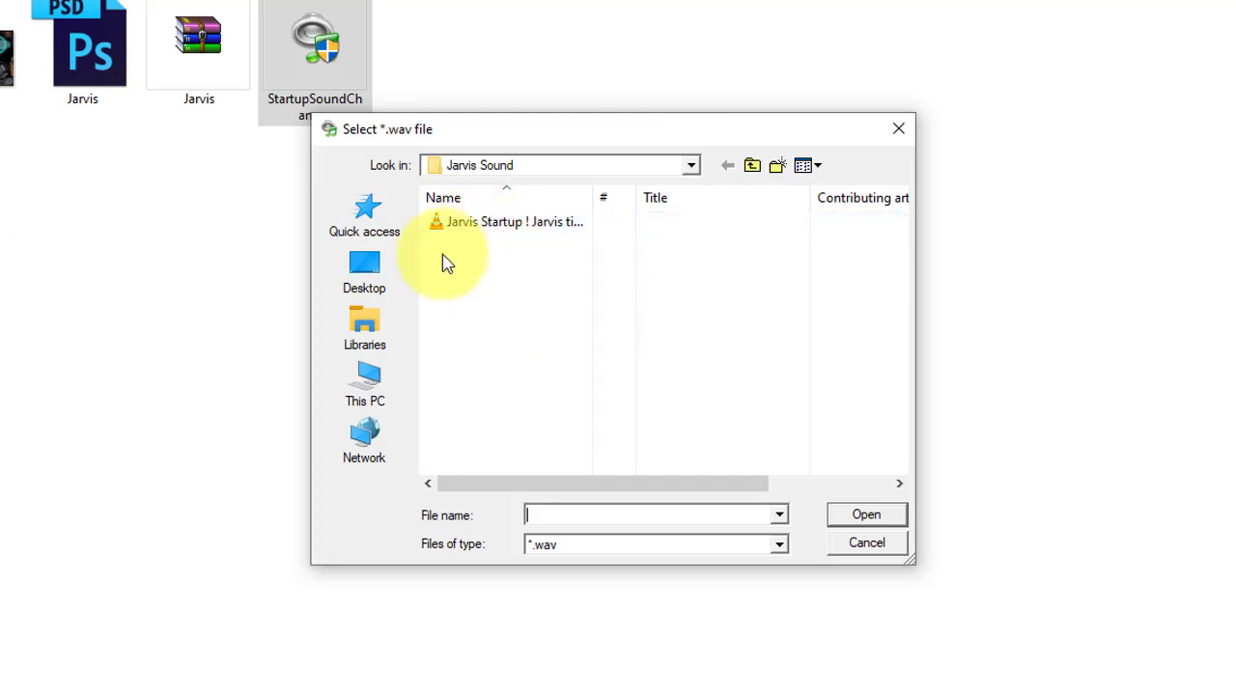
left_click(364, 381)
scroll(589, 290, "down", 5)
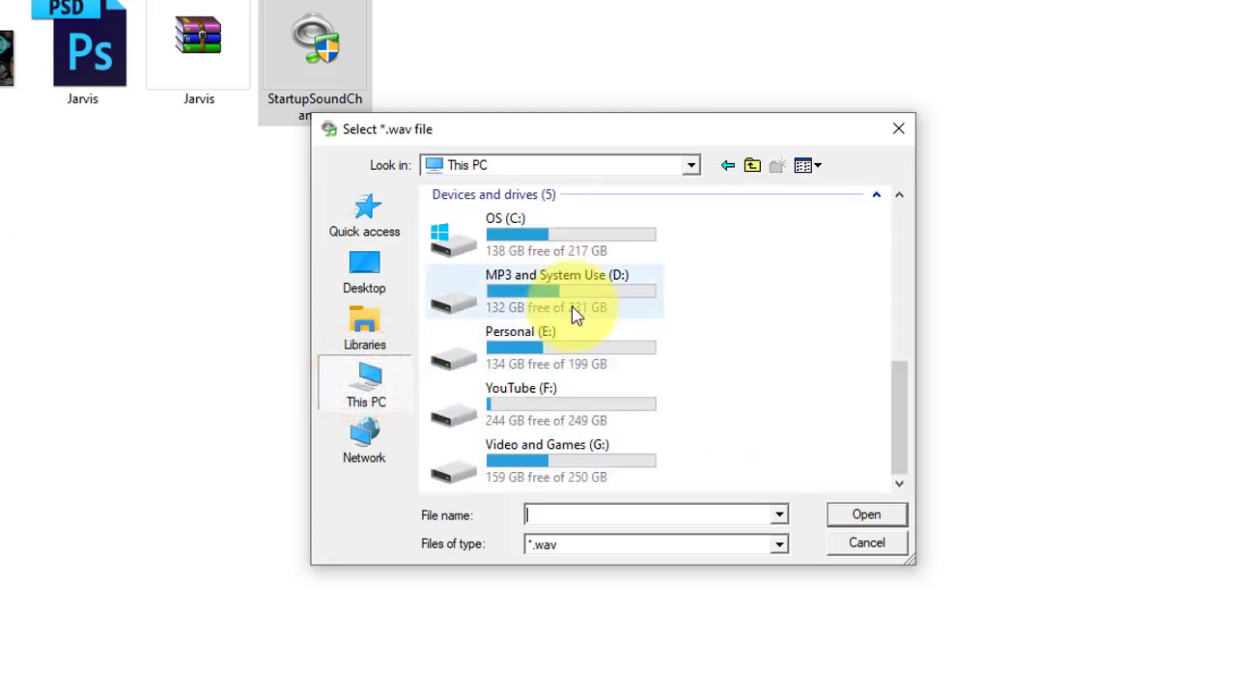
double_click(540, 232)
double_click(458, 325)
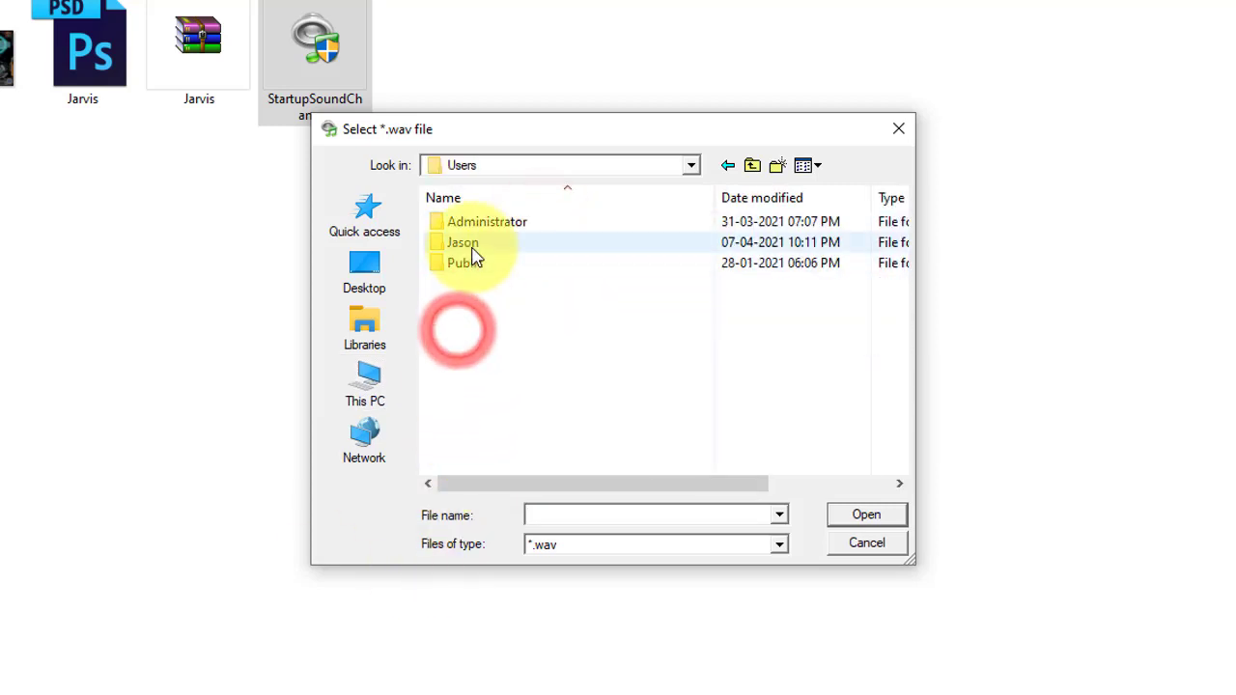
double_click(469, 245)
scroll(651, 309, "down", 1)
double_click(472, 304)
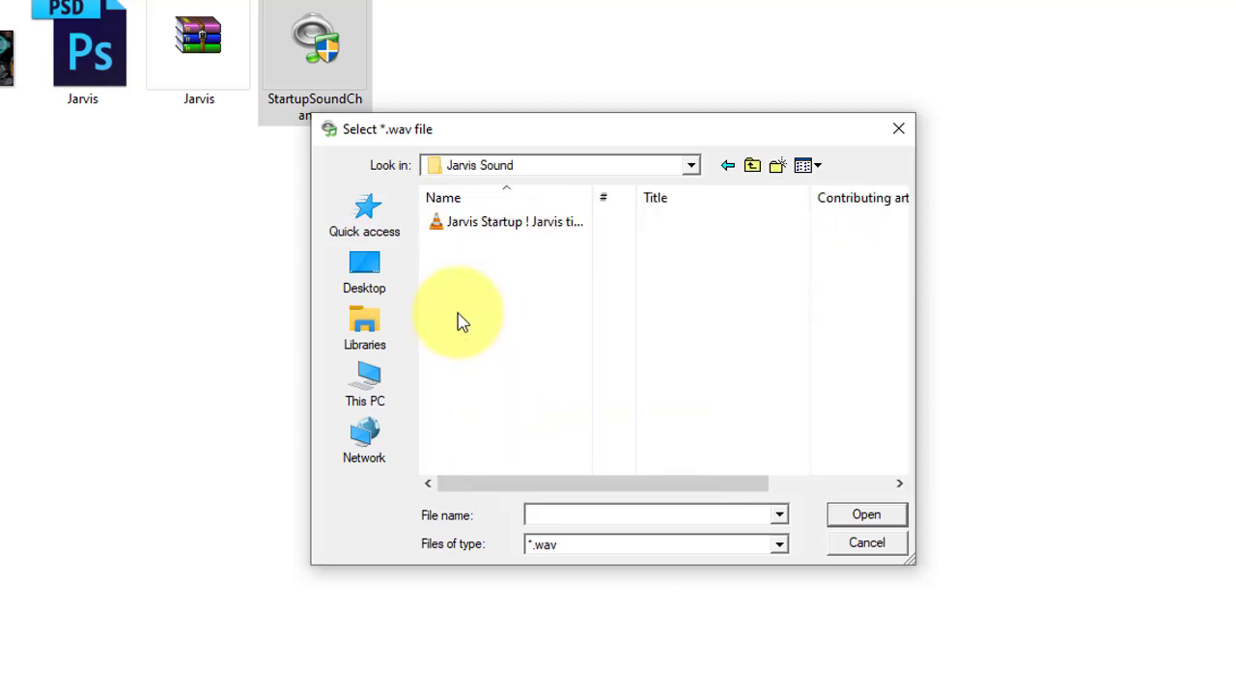
left_click(491, 240)
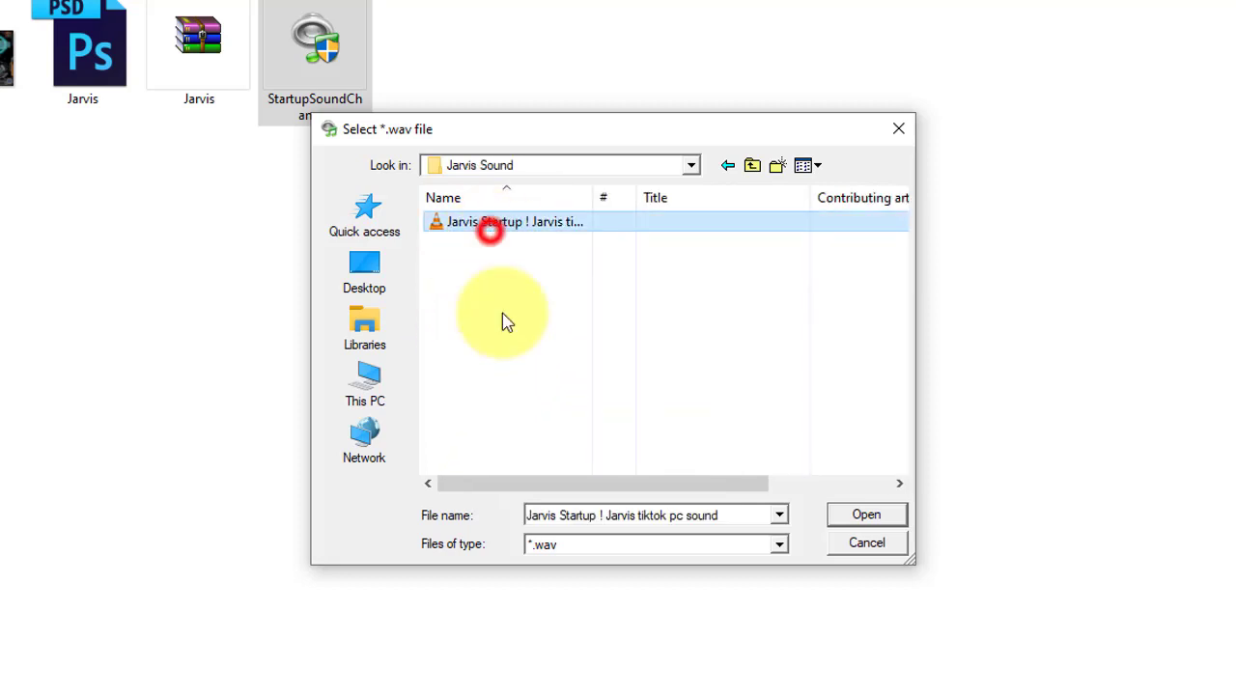
left_click(858, 514)
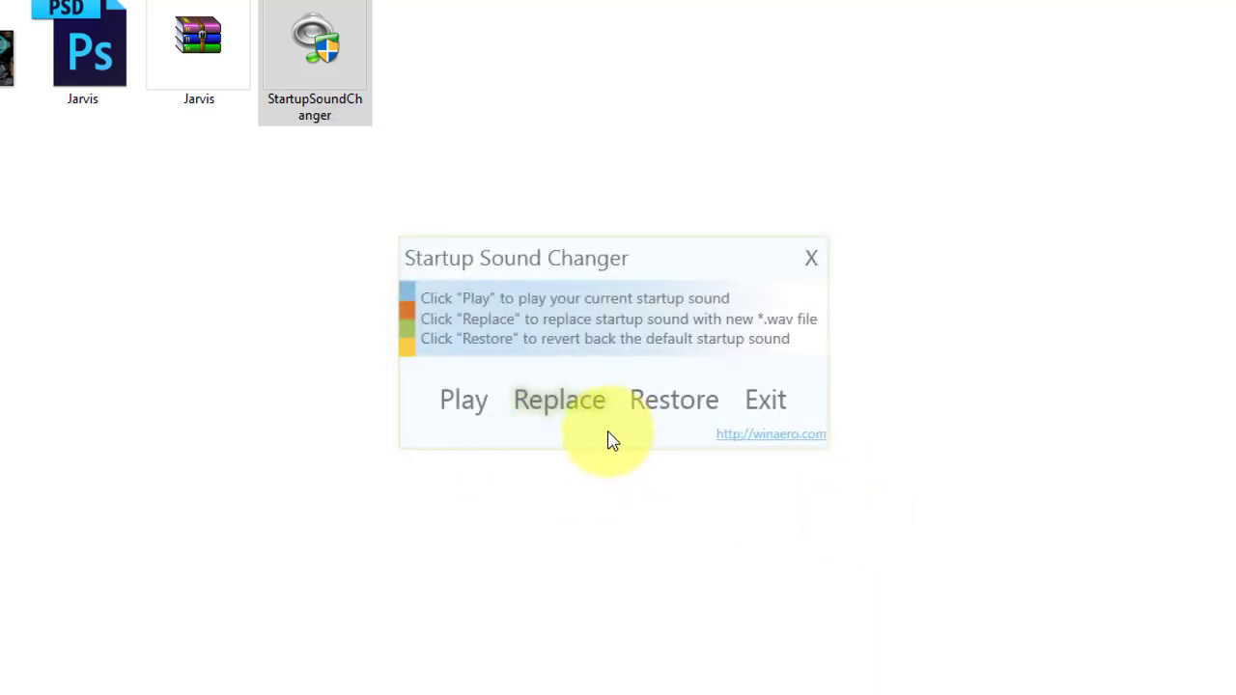
Play the replaced startup sound to check it, exit Startup Sound Changer and clear the file selection in the Jarvis folder
left_click(463, 413)
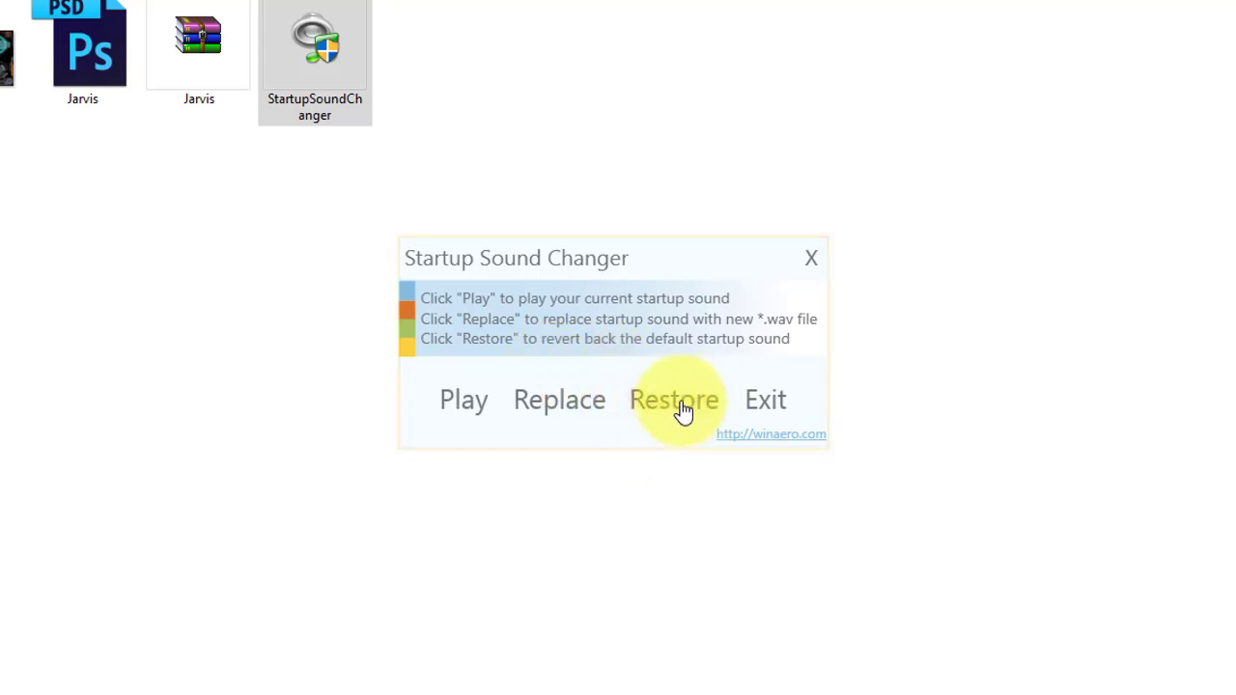
left_click(759, 412)
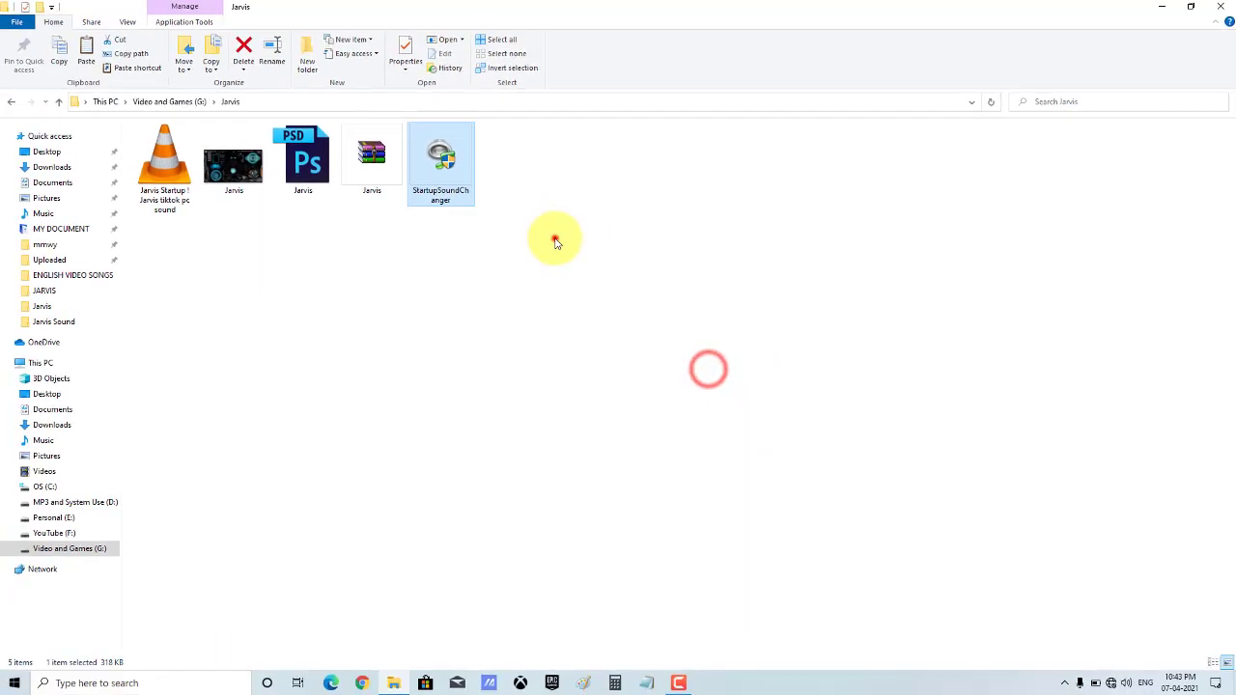
left_click(556, 243)
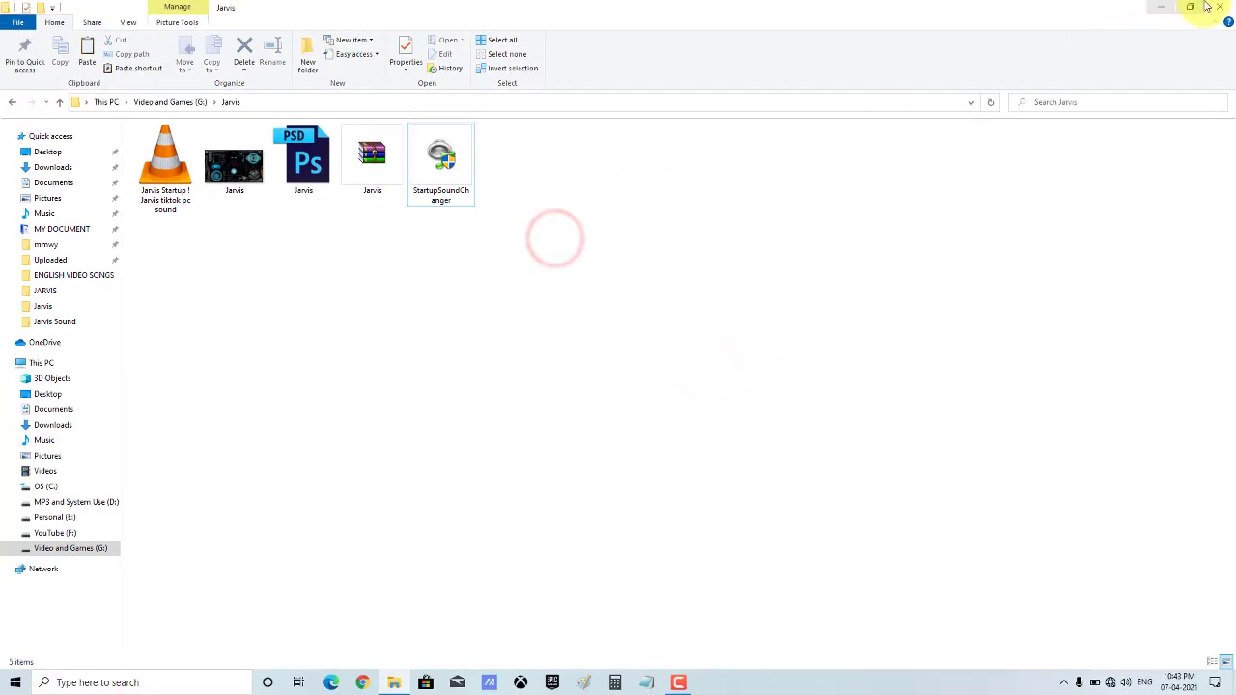
left_click(519, 331)
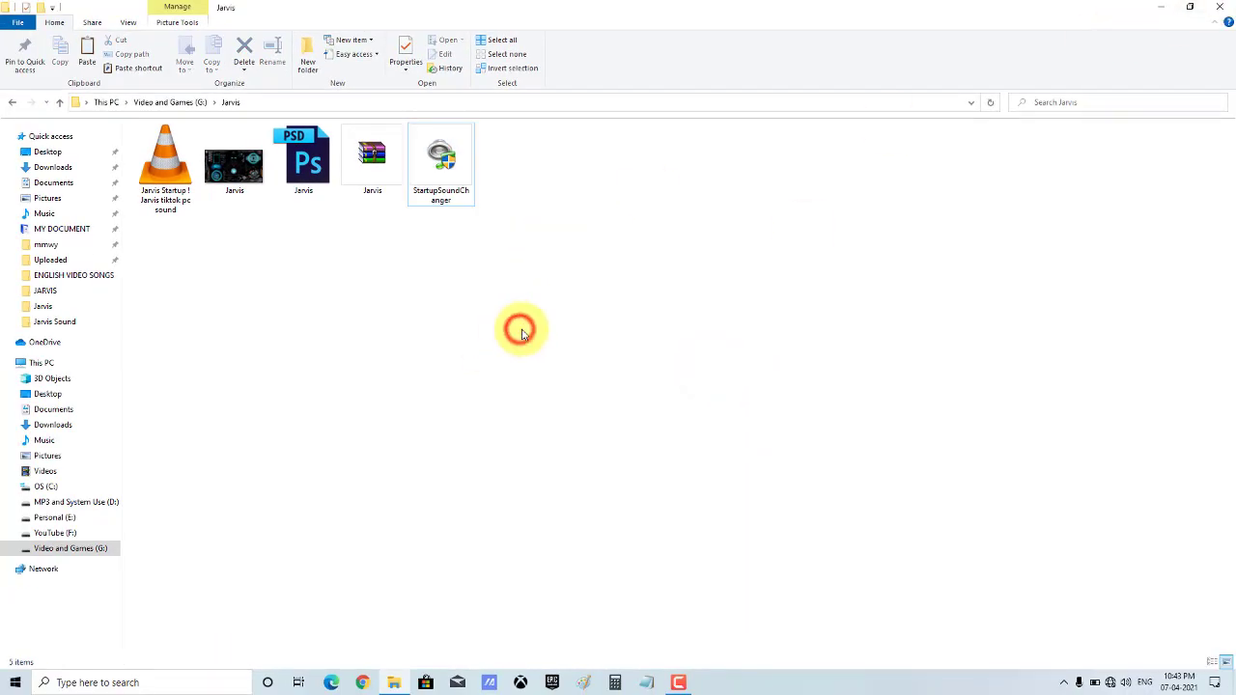